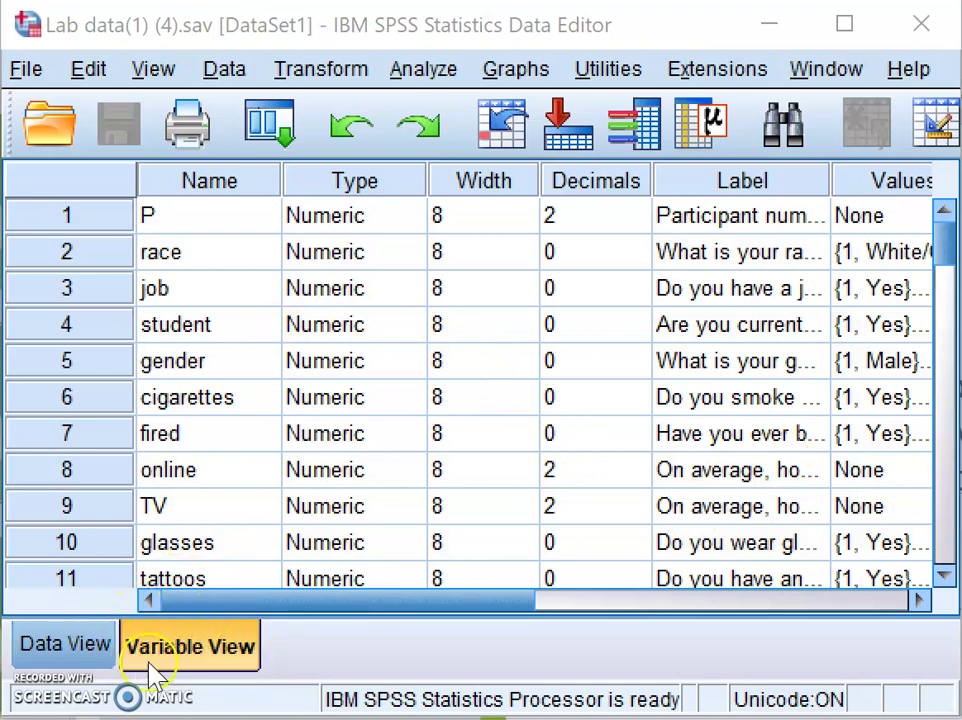
Step: Select the glasses variable in Variable View and widen the Label column to show more of the question texts
{"action": "left_click", "coordinate": [218, 646]}
{"action": "left_click", "coordinate": [213, 650]}
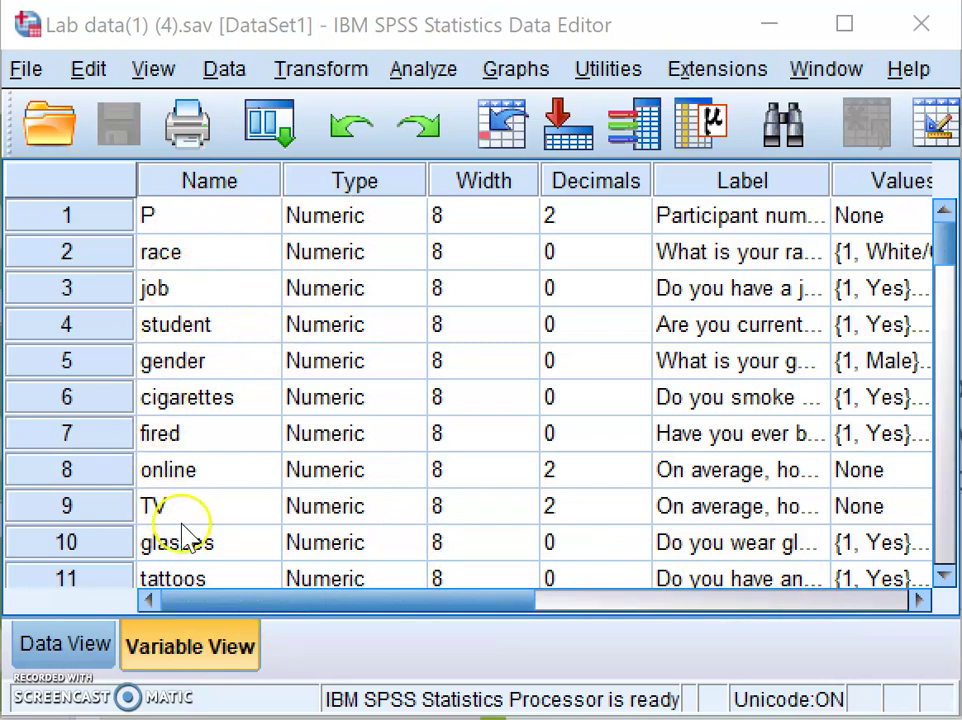
{"action": "left_click", "coordinate": [185, 540]}
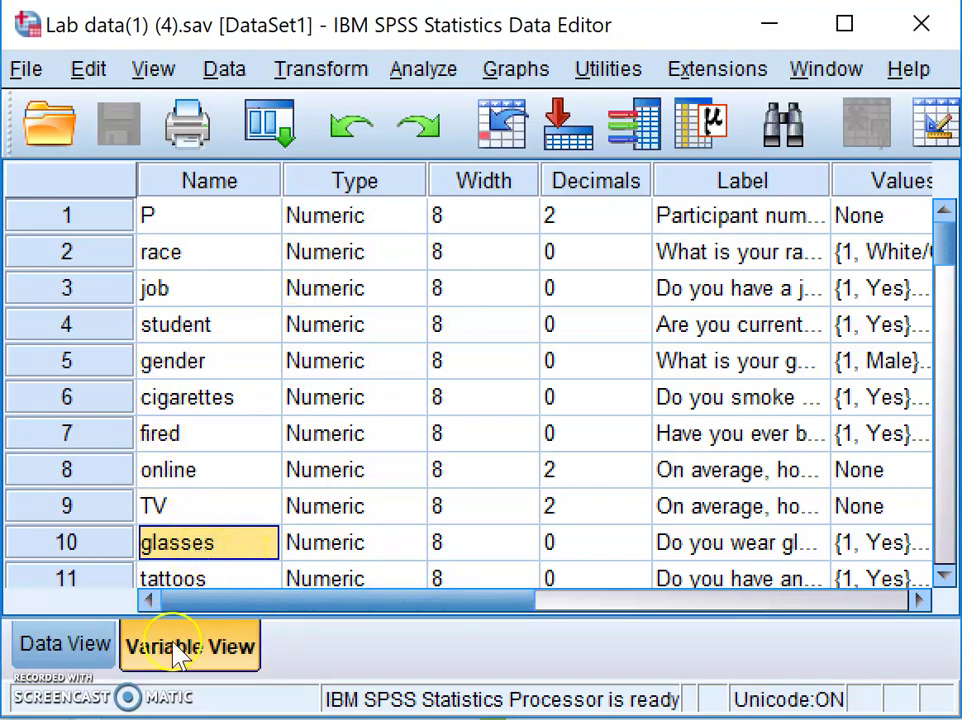
{"action": "left_click", "coordinate": [248, 550]}
{"action": "key", "text": "Escape"}
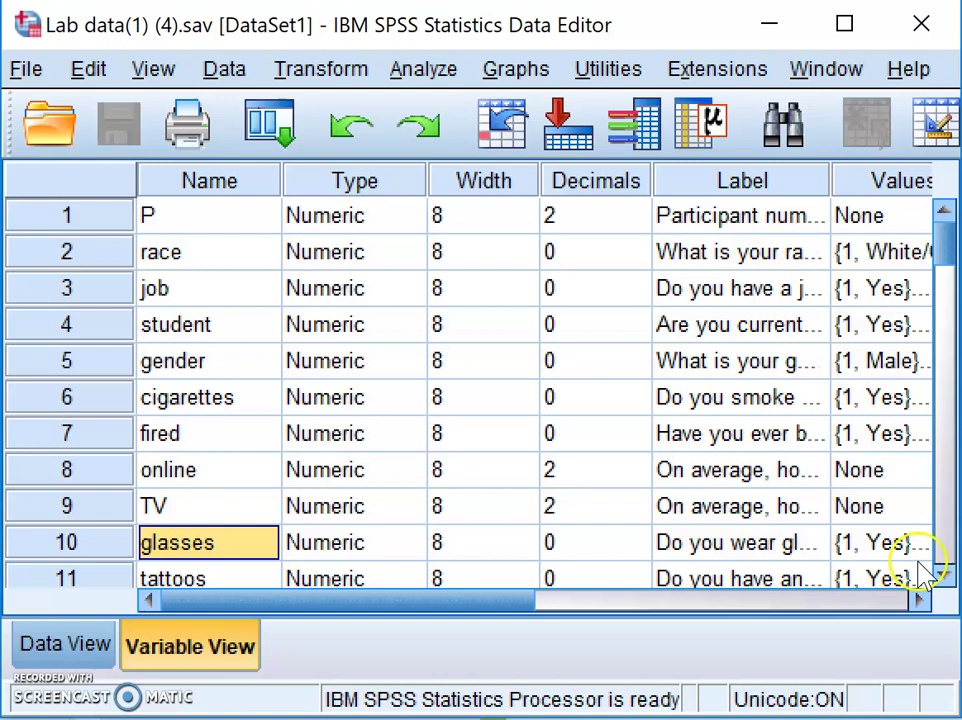
{"action": "left_click_drag", "start_coordinate": [831, 185], "coordinate": [938, 185]}
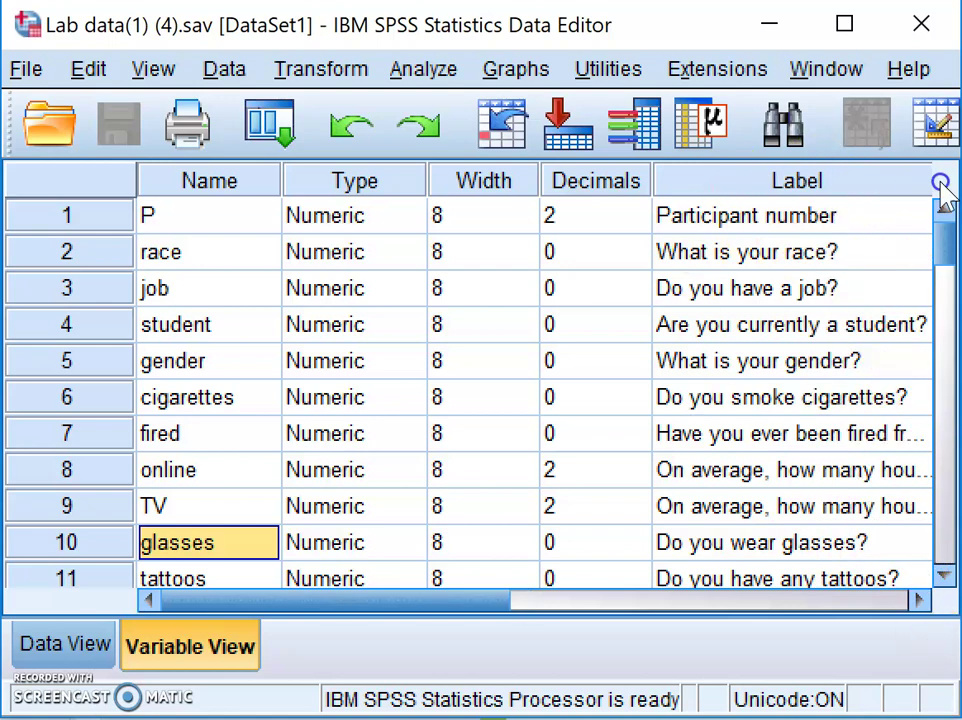
Step: Review which codes stand for which answers in the value labels of the glasses variable, then close them without changes
{"action": "left_click", "coordinate": [919, 601]}
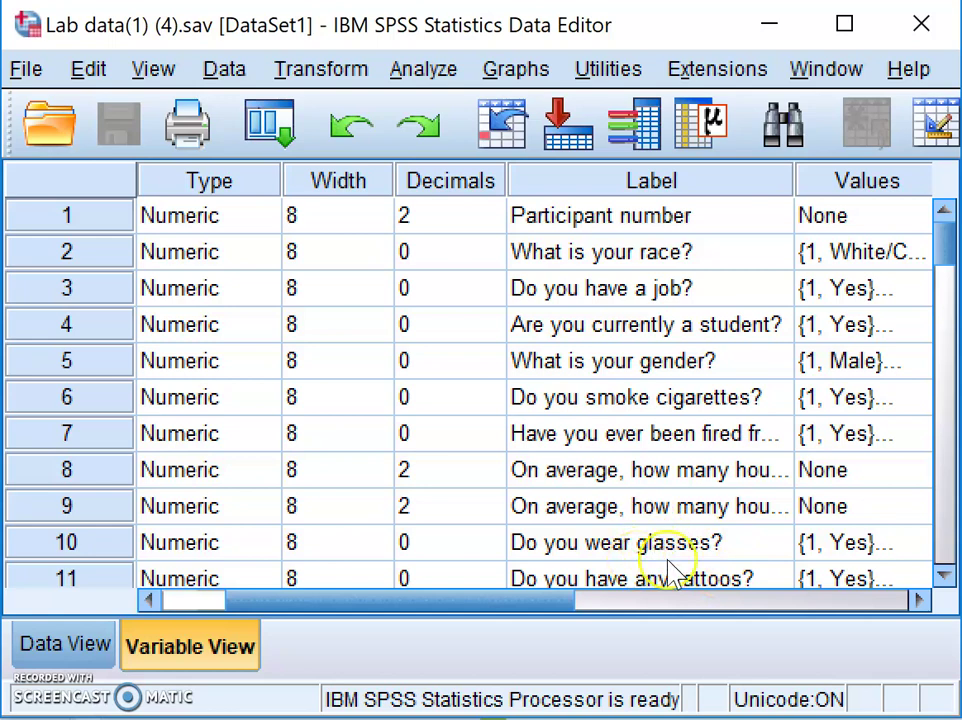
{"action": "left_click", "coordinate": [919, 601]}
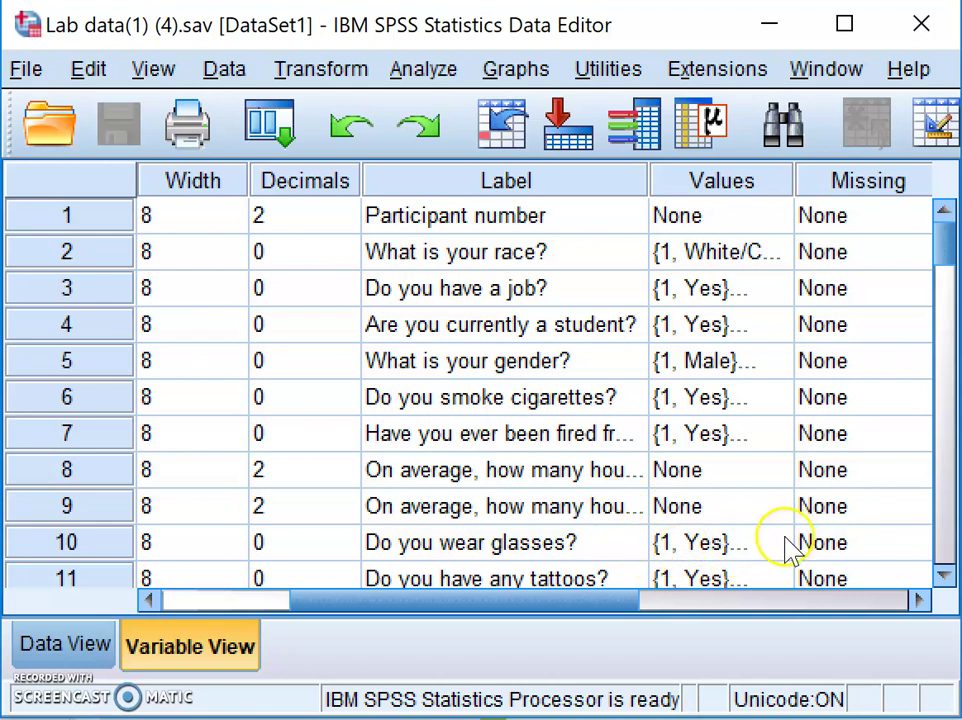
{"action": "left_click", "coordinate": [745, 562]}
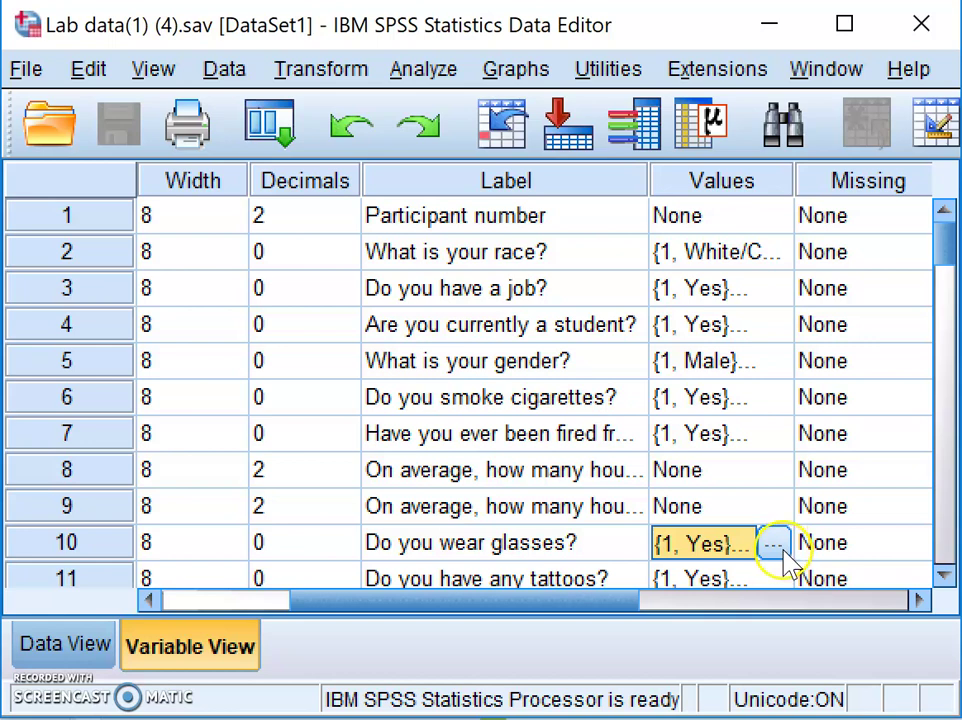
{"action": "left_click", "coordinate": [784, 547]}
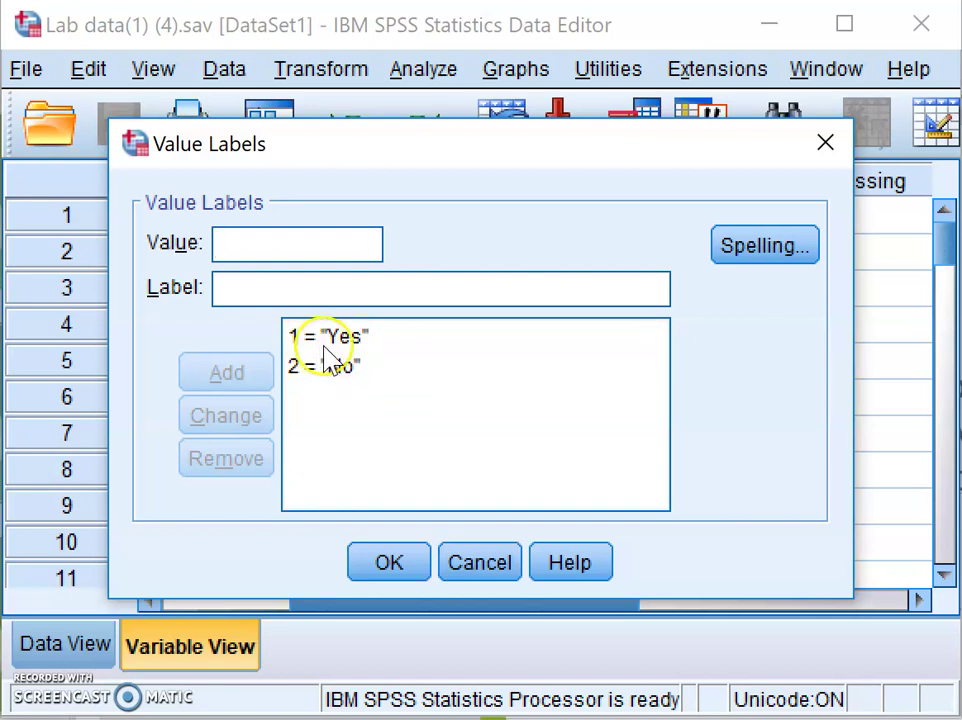
{"action": "left_click", "coordinate": [427, 367]}
{"action": "left_click", "coordinate": [428, 368]}
{"action": "left_click", "coordinate": [429, 345]}
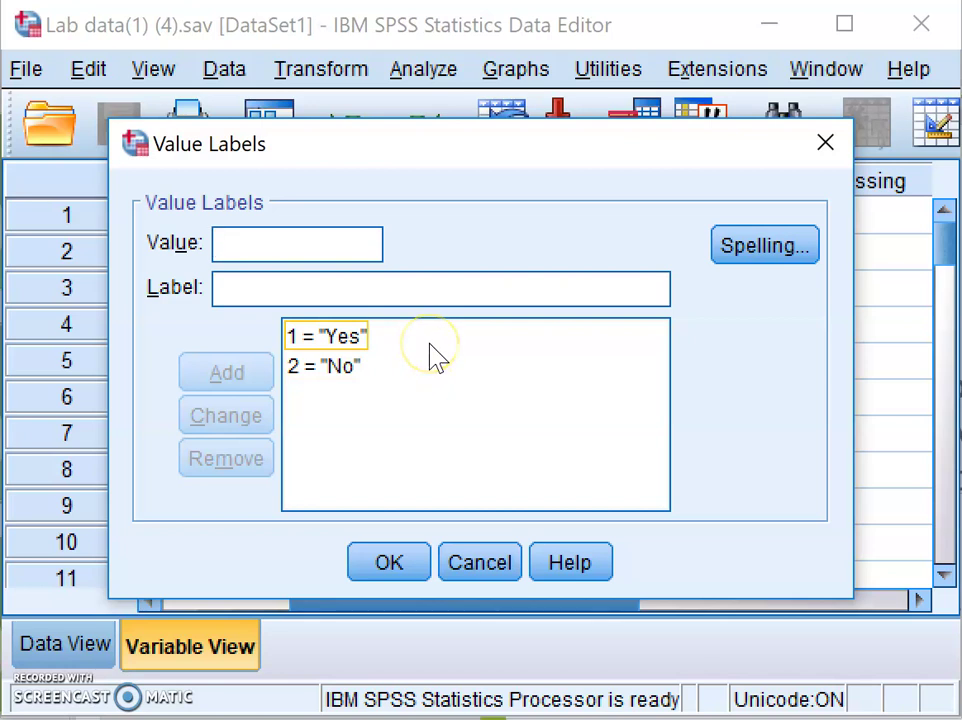
{"action": "left_click", "coordinate": [440, 376]}
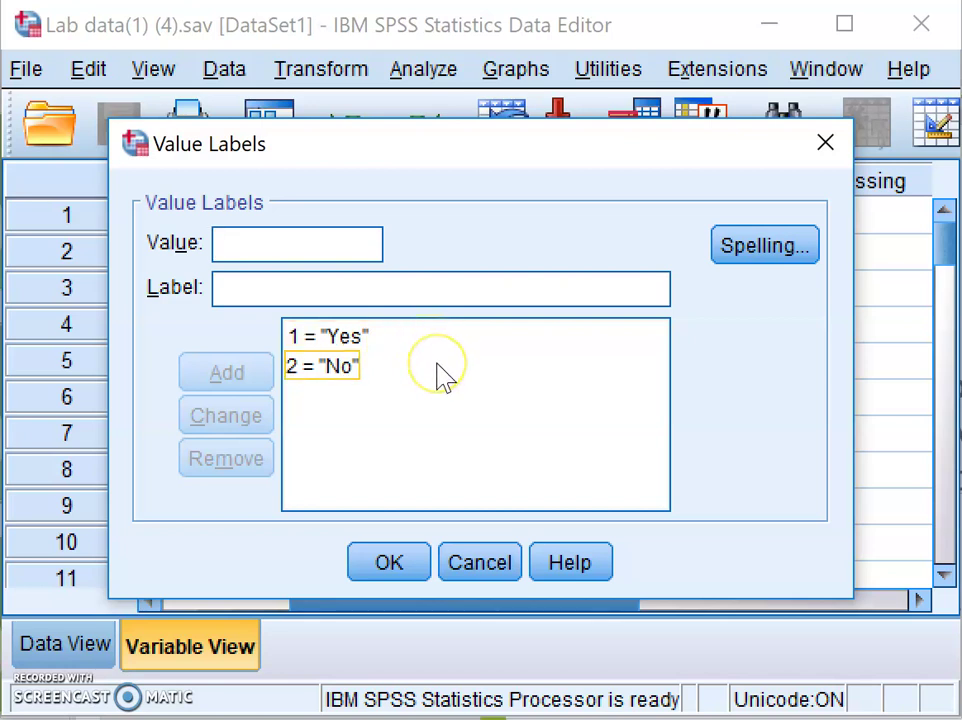
{"action": "left_click", "coordinate": [437, 380]}
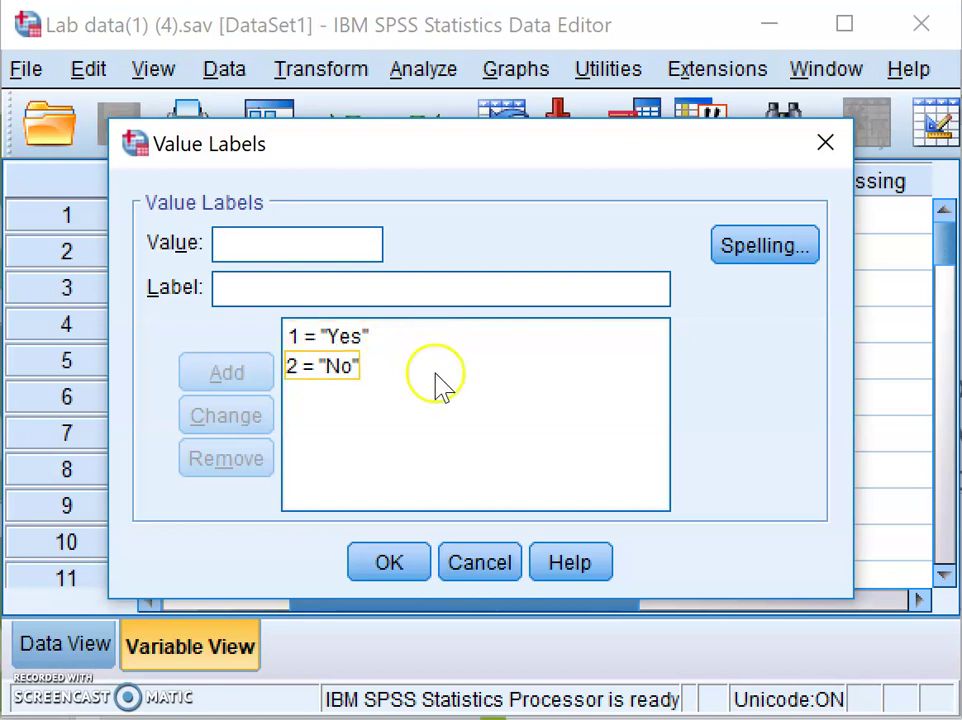
{"action": "left_click", "coordinate": [397, 550]}
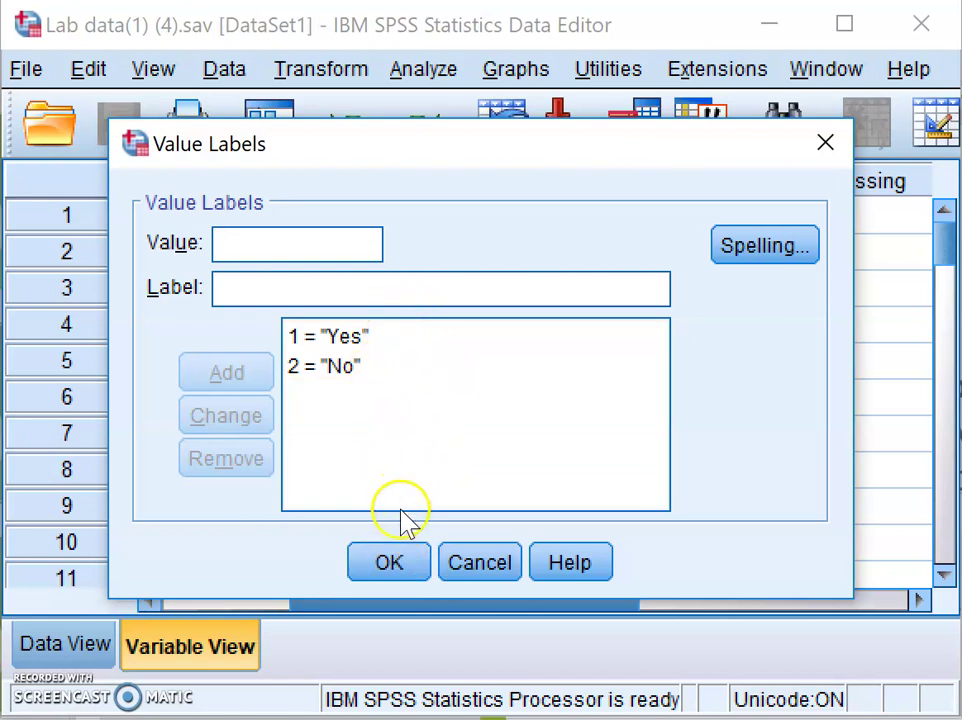
{"action": "left_click", "coordinate": [390, 565]}
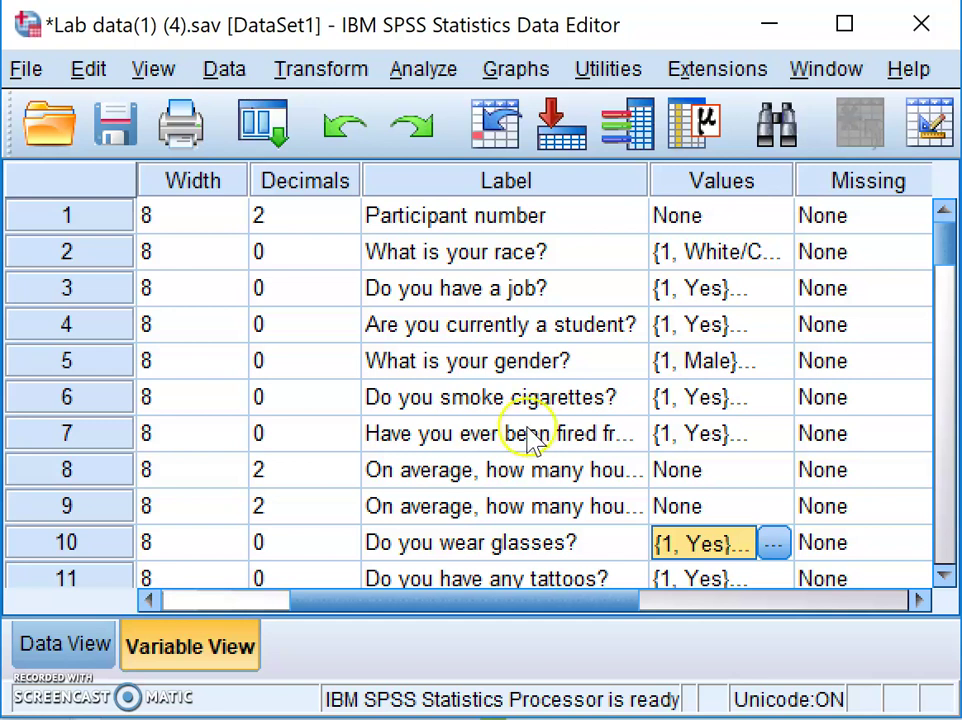
Step: Open the Independent-Samples T Test setup and reset it to clear the previous test and grouping variables
{"action": "left_click", "coordinate": [440, 85]}
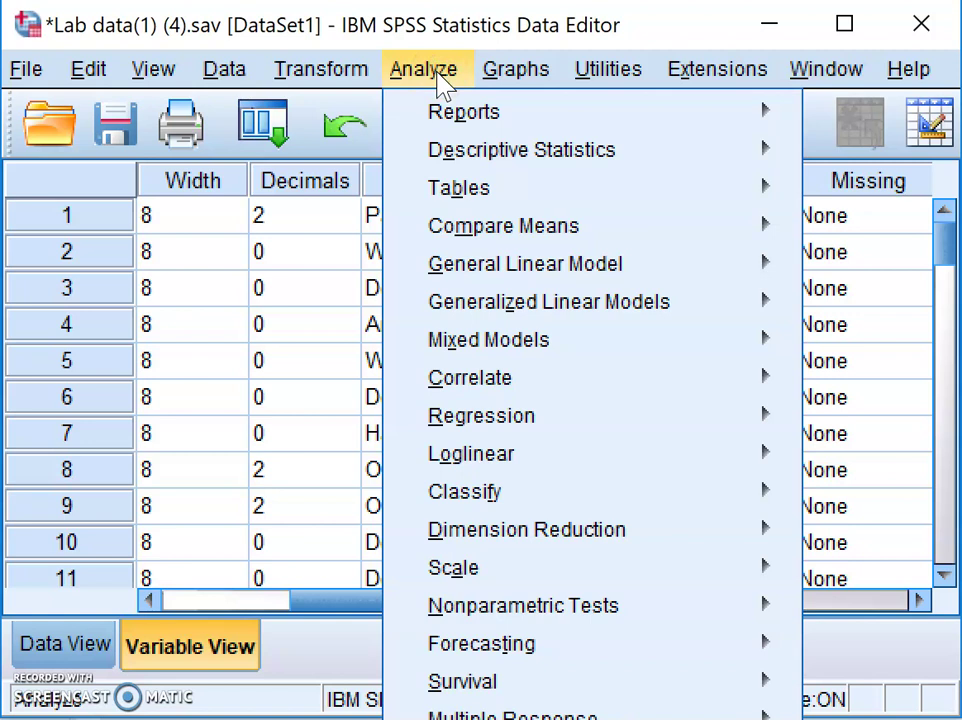
{"action": "mouse_move", "coordinate": [428, 226]}
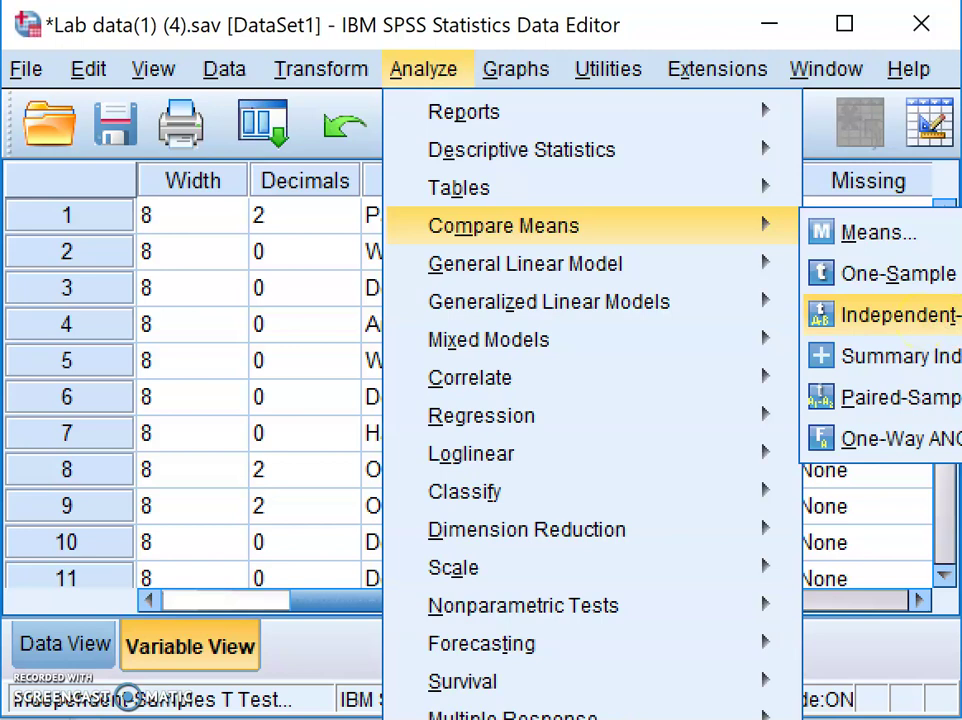
{"action": "key", "text": "Return"}
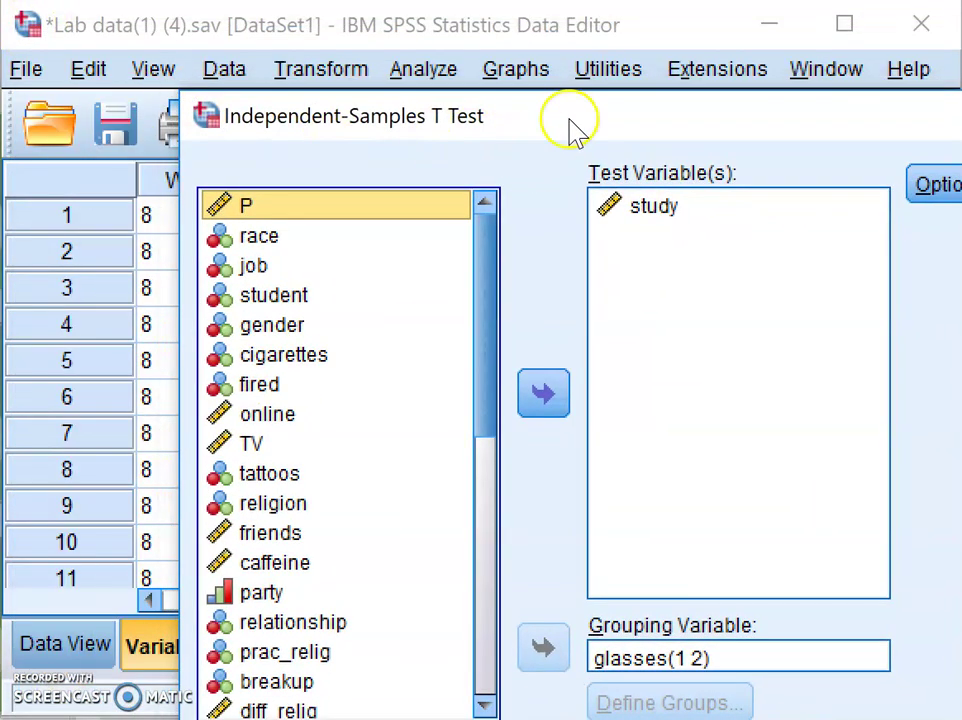
{"action": "left_click_drag", "start_coordinate": [569, 120], "coordinate": [447, 53]}
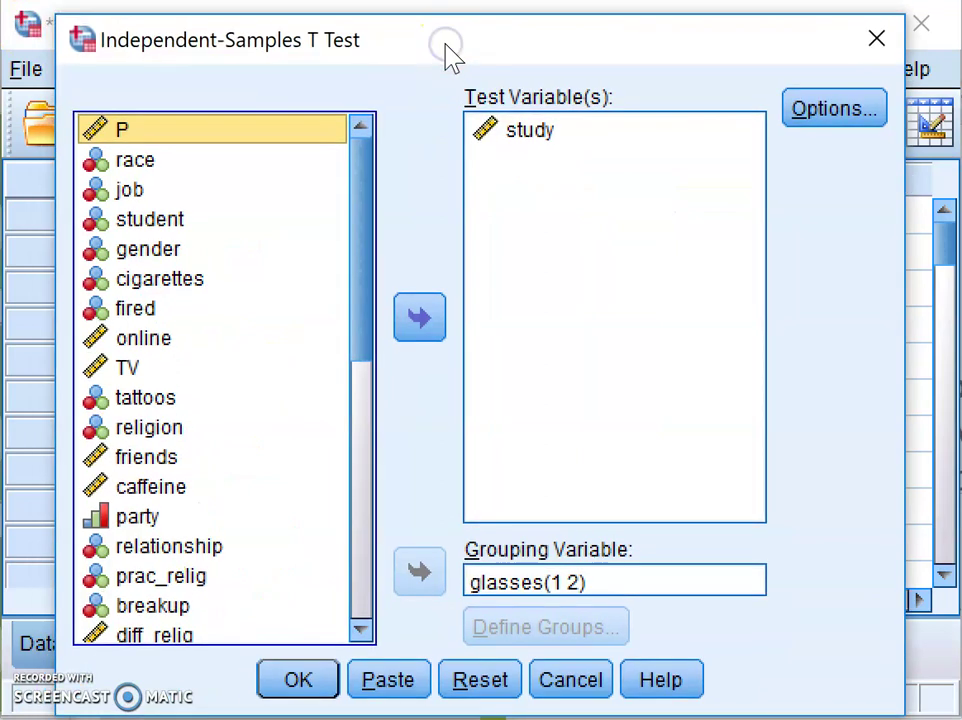
{"action": "left_click", "coordinate": [470, 676]}
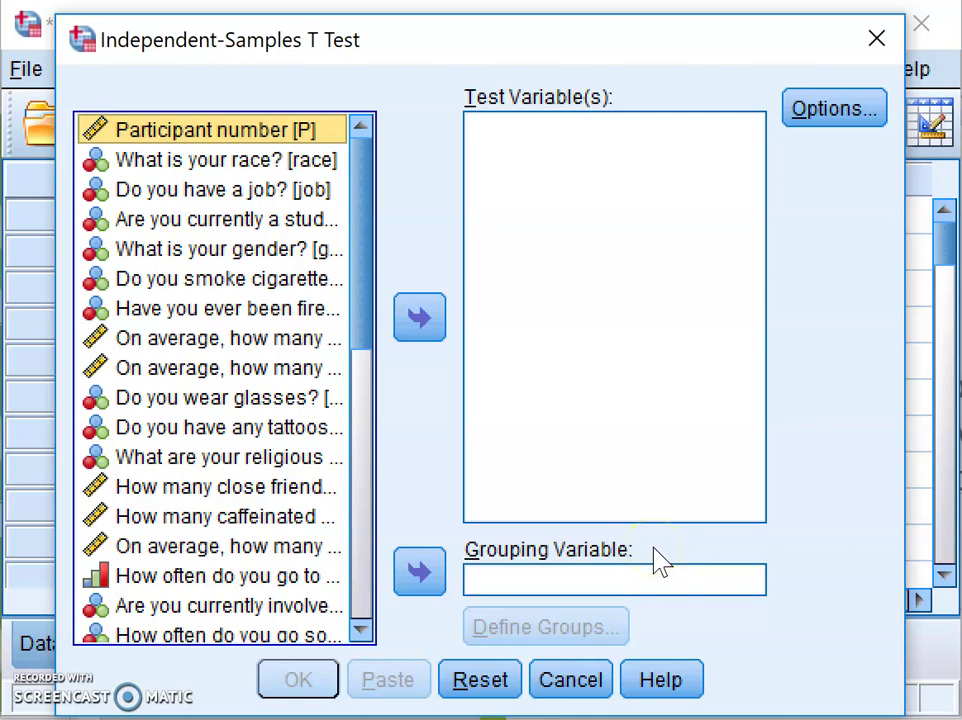
{"action": "left_click", "coordinate": [657, 584]}
{"action": "left_click", "coordinate": [612, 556]}
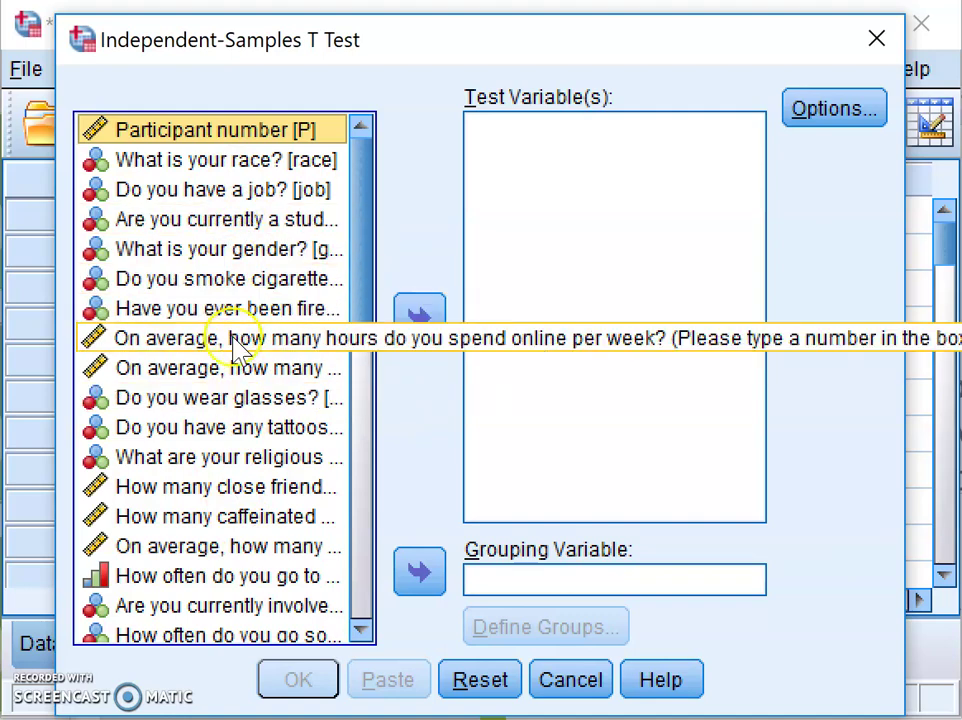
Step: Switch the variable list to show variable names and assign glasses as the grouping variable
{"action": "right_click", "coordinate": [243, 310]}
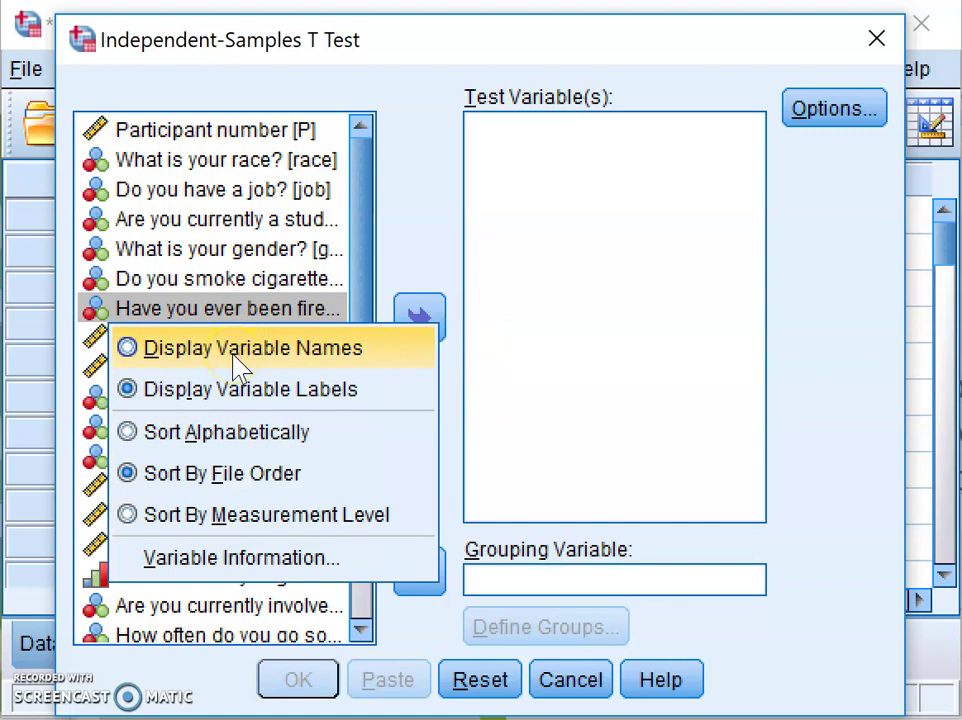
{"action": "left_click", "coordinate": [236, 352]}
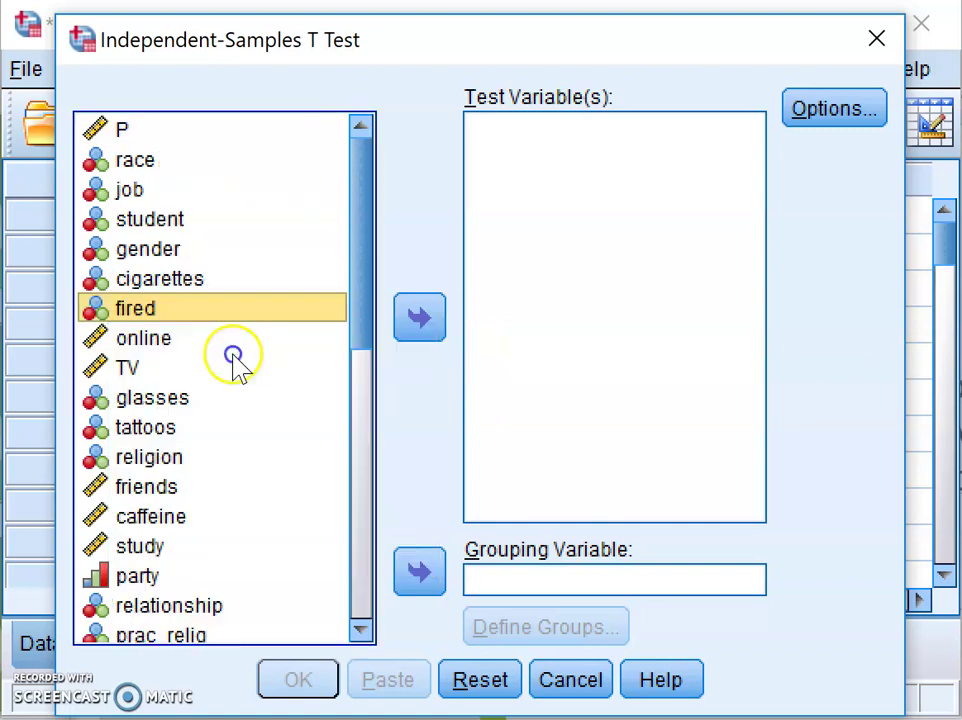
{"action": "left_click", "coordinate": [158, 400]}
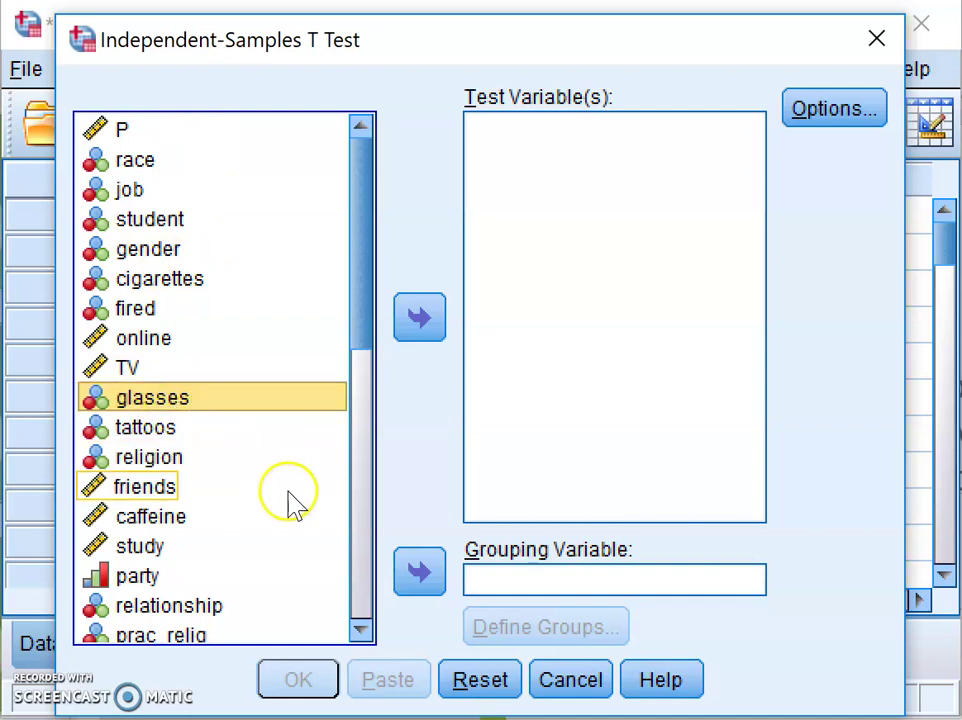
{"action": "left_click", "coordinate": [421, 570]}
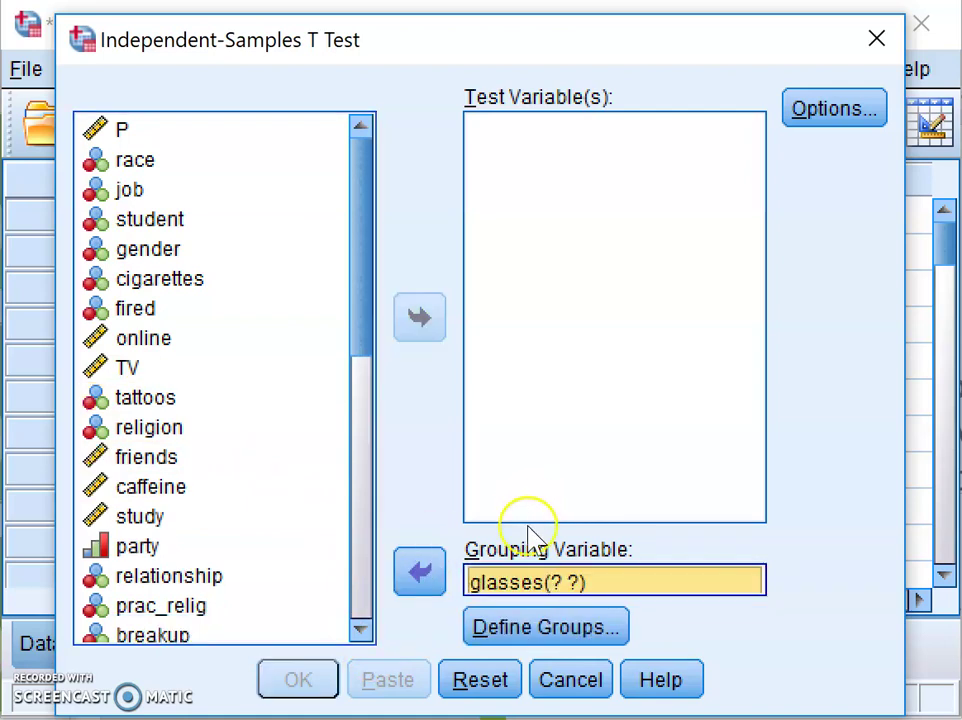
Step: Define the groups for glasses with specified values, Group 1 as 1 and Group 2 as 2
{"action": "left_click", "coordinate": [596, 644]}
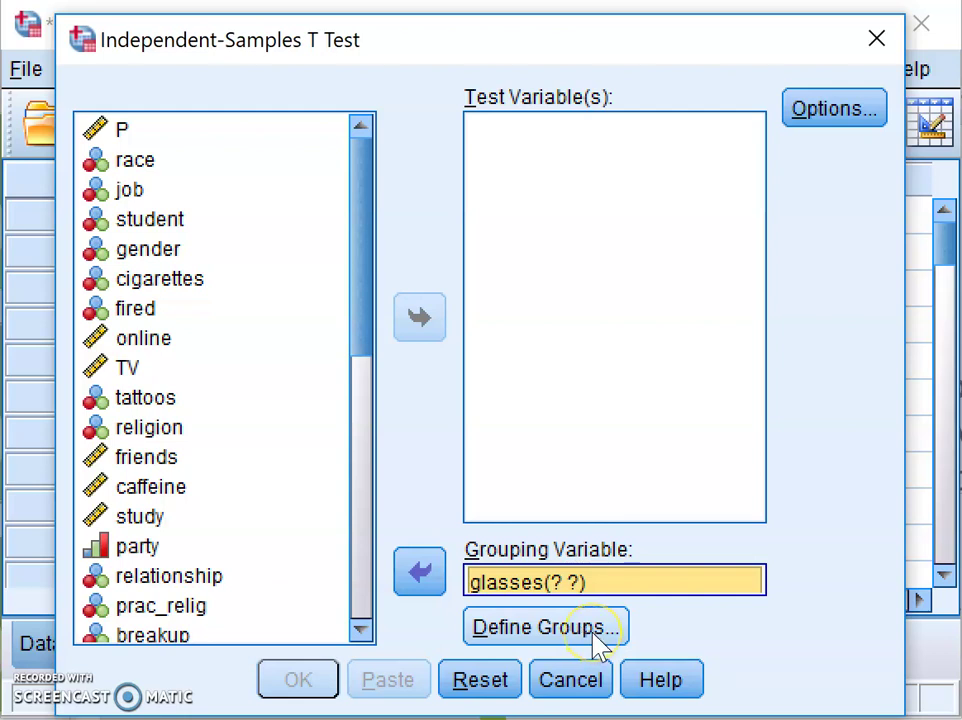
{"action": "left_click", "coordinate": [598, 645]}
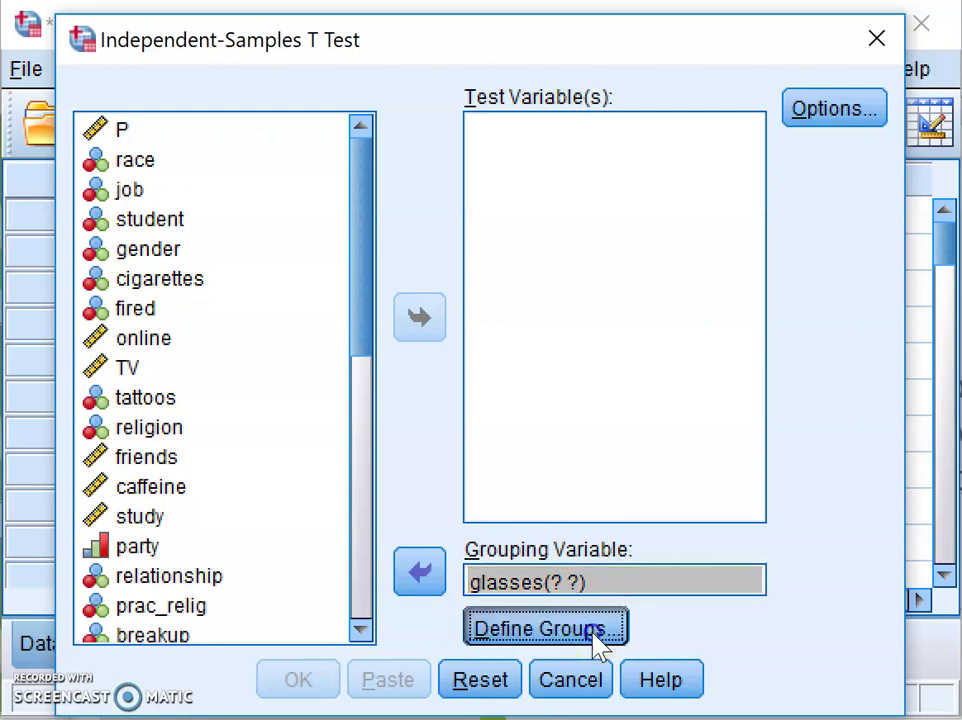
{"action": "left_click", "coordinate": [826, 278]}
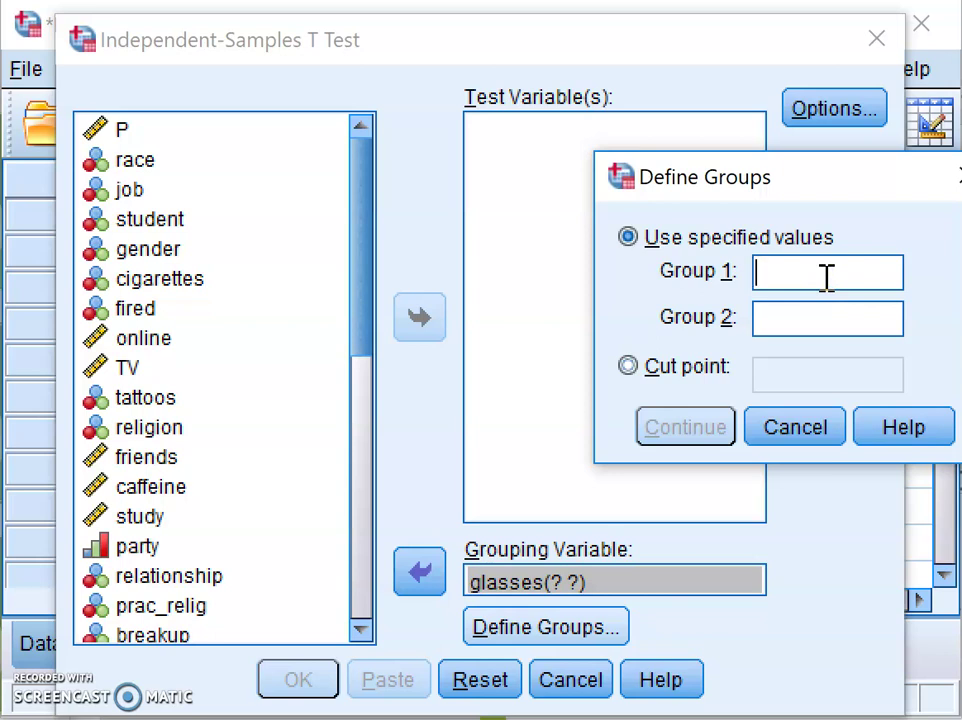
{"action": "type", "text": "1"}
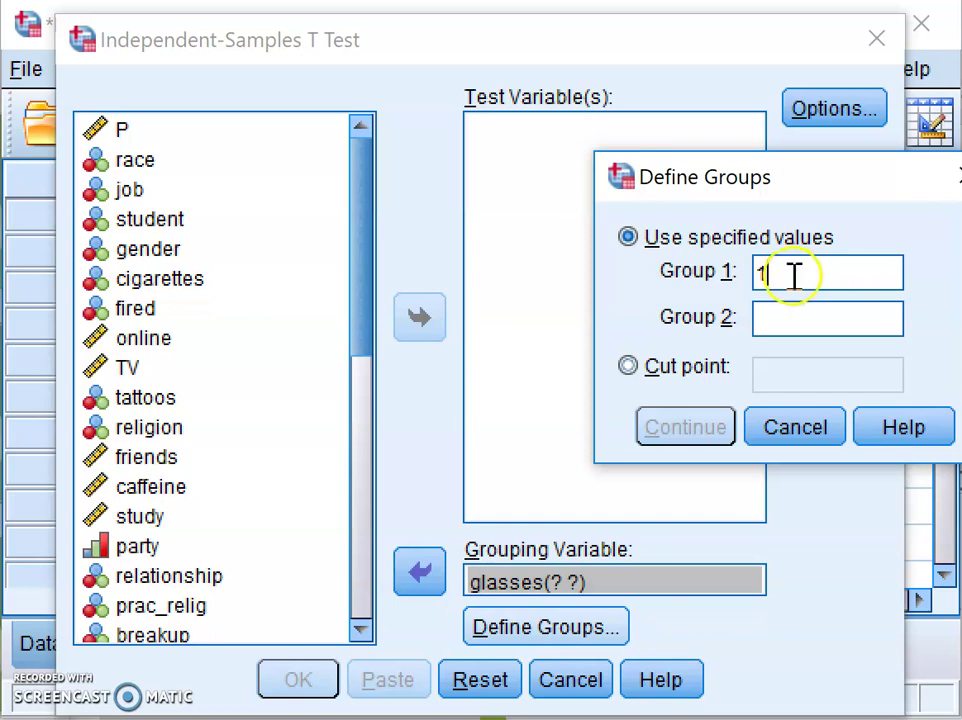
{"action": "left_click", "coordinate": [778, 316]}
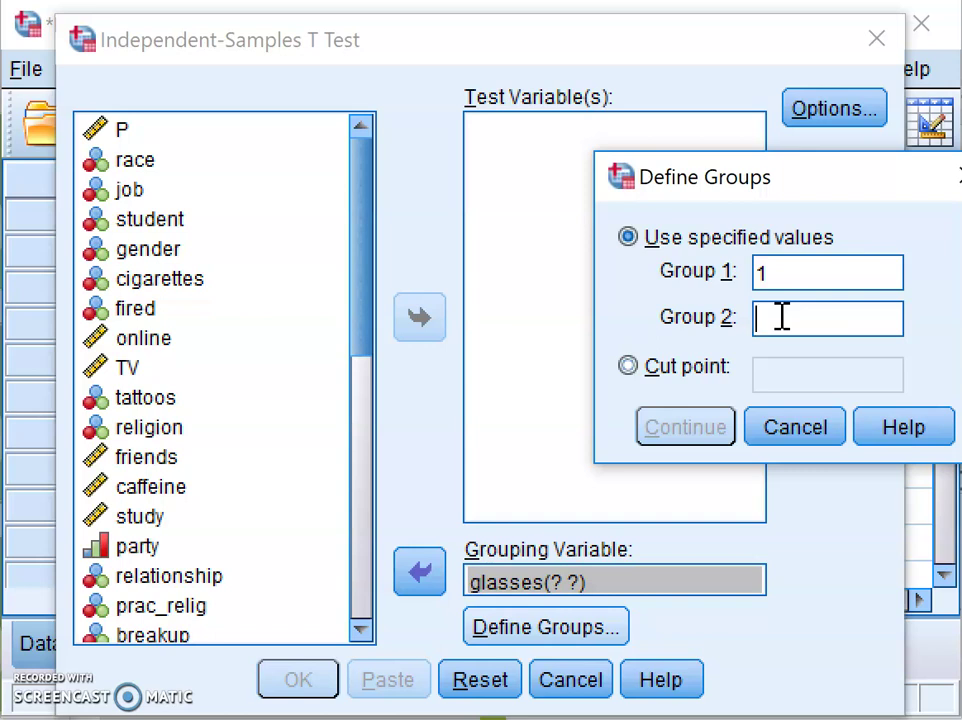
{"action": "type", "text": "2"}
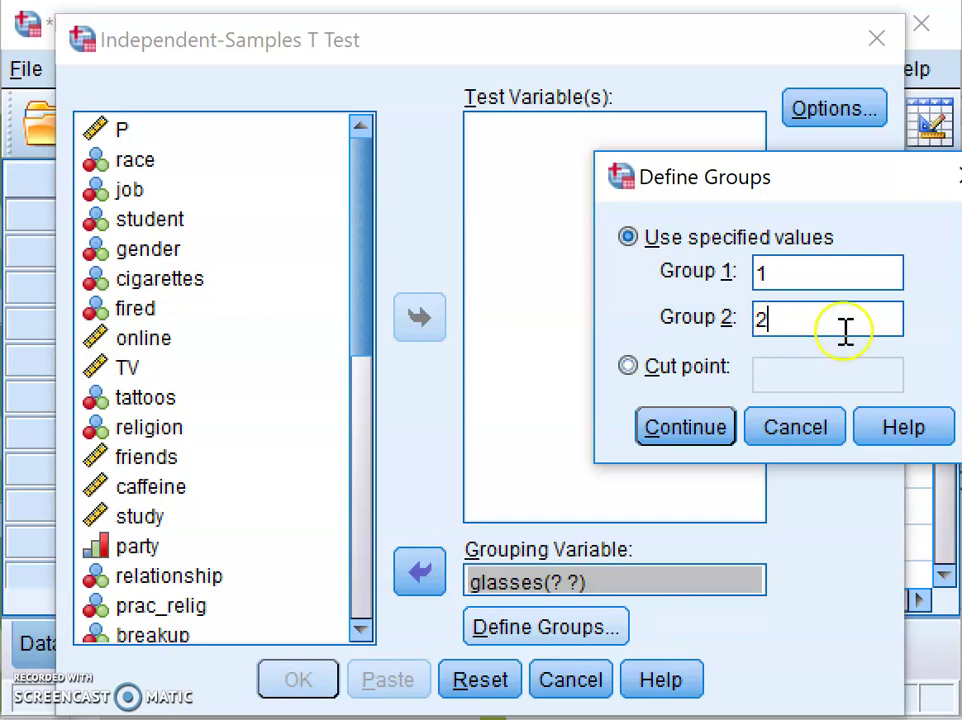
{"action": "left_click_drag", "start_coordinate": [855, 172], "coordinate": [804, 188]}
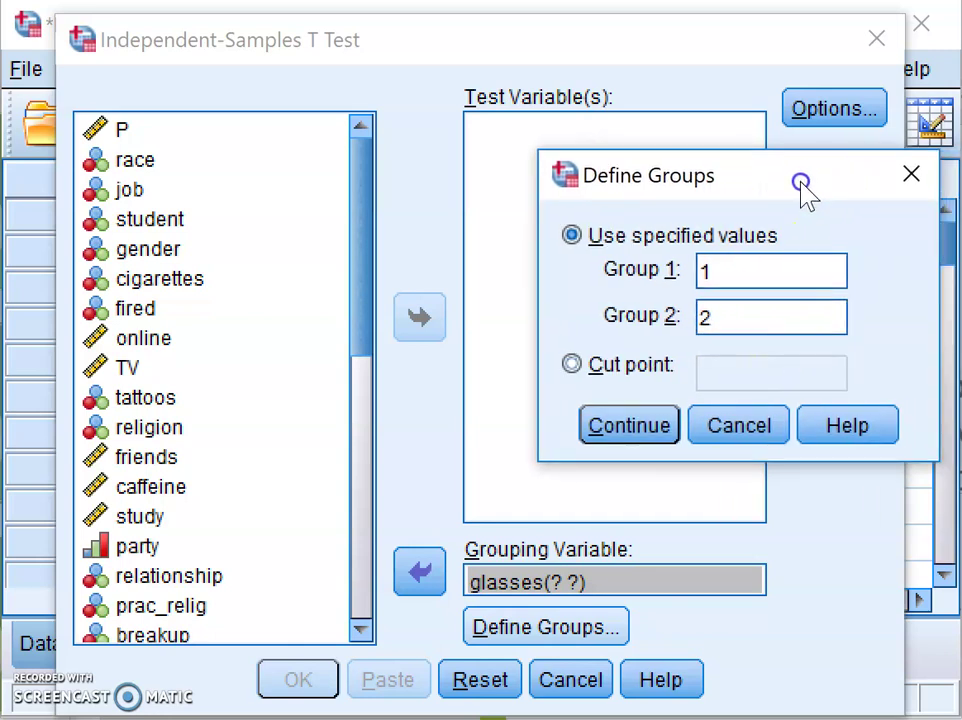
{"action": "left_click", "coordinate": [664, 427]}
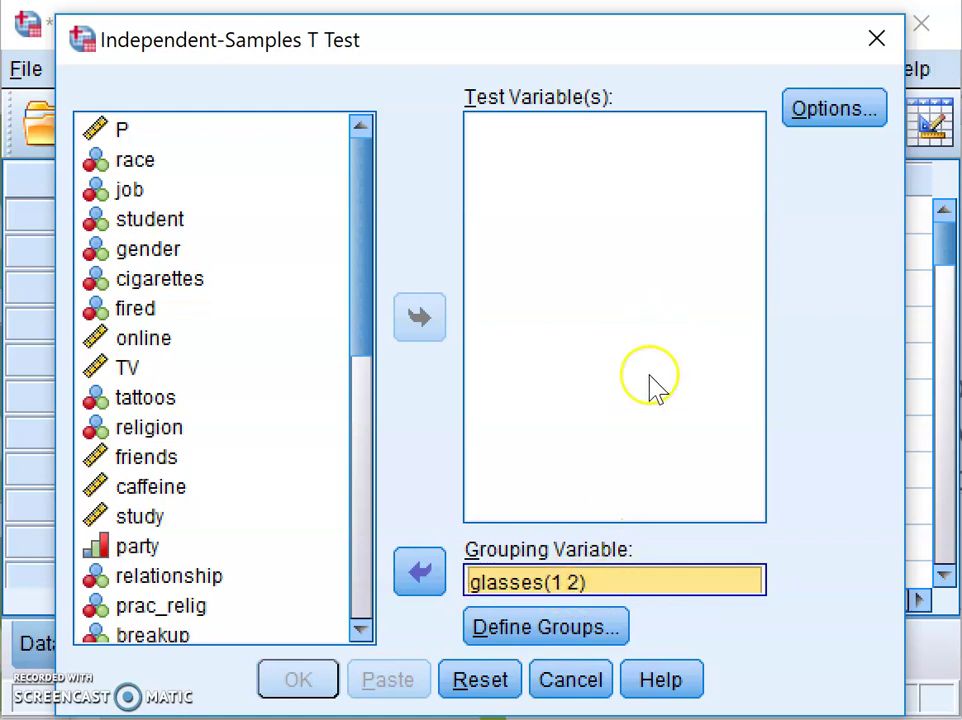
Step: Add the study variable as the test variable of the Independent-Samples T Test
{"action": "left_click", "coordinate": [652, 438]}
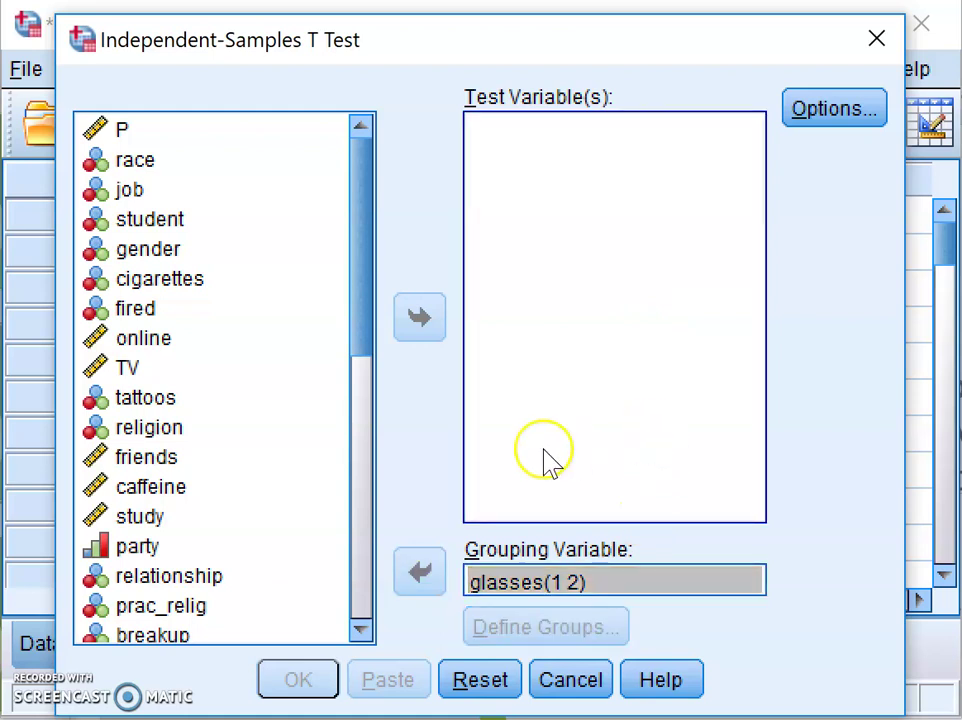
{"action": "left_click", "coordinate": [150, 528]}
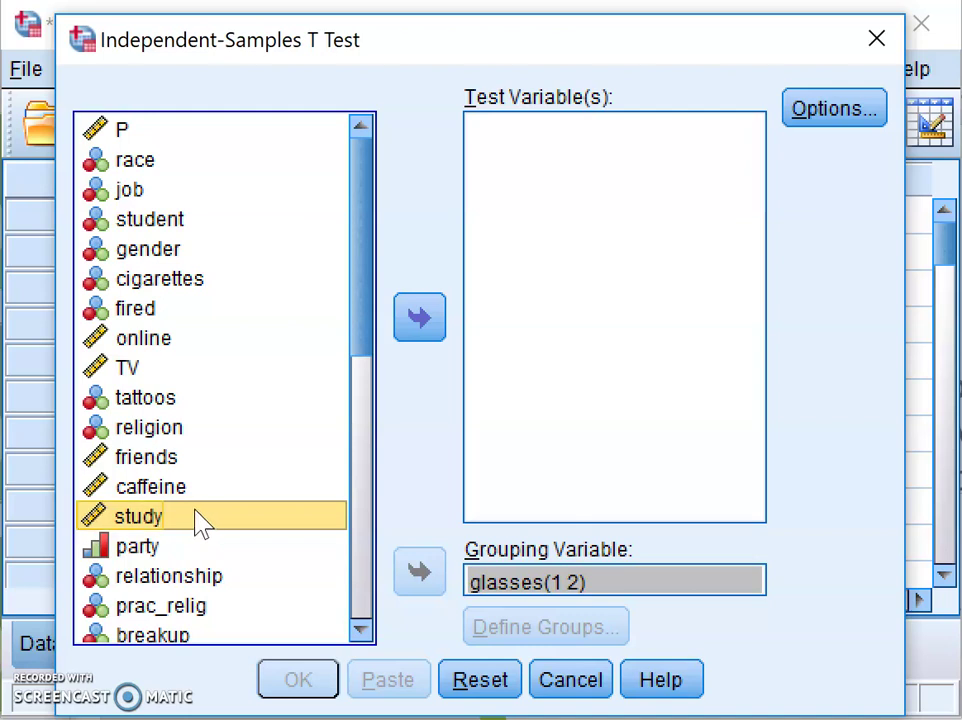
{"action": "left_click", "coordinate": [419, 317]}
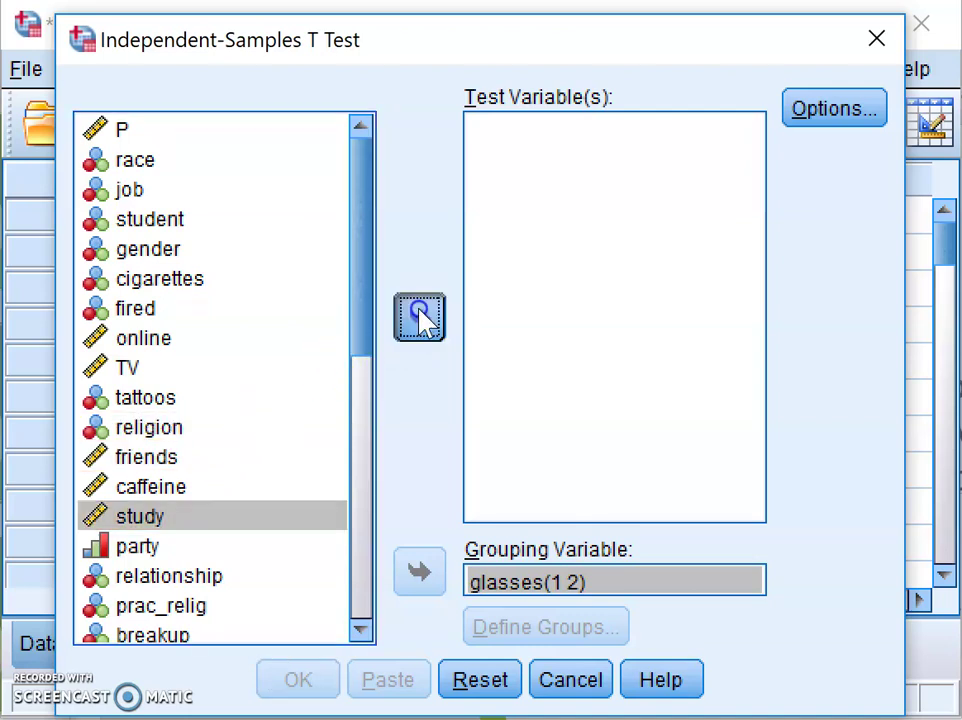
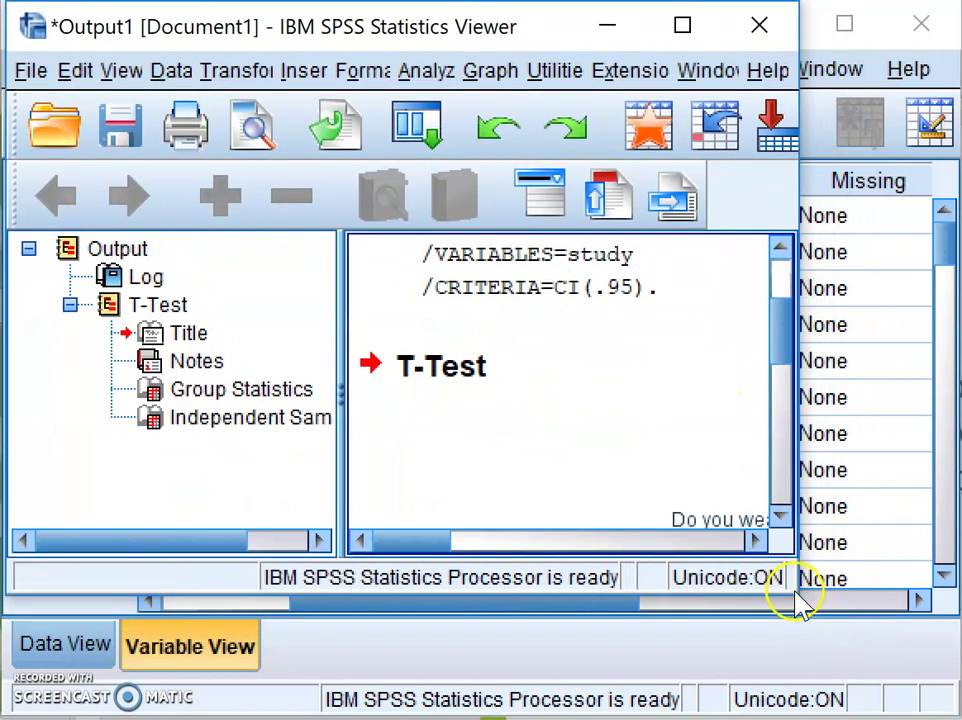
Step: Enlarge the output viewer window so the T-Test result tables can be read
{"action": "left_click_drag", "start_coordinate": [796, 592], "coordinate": [792, 586]}
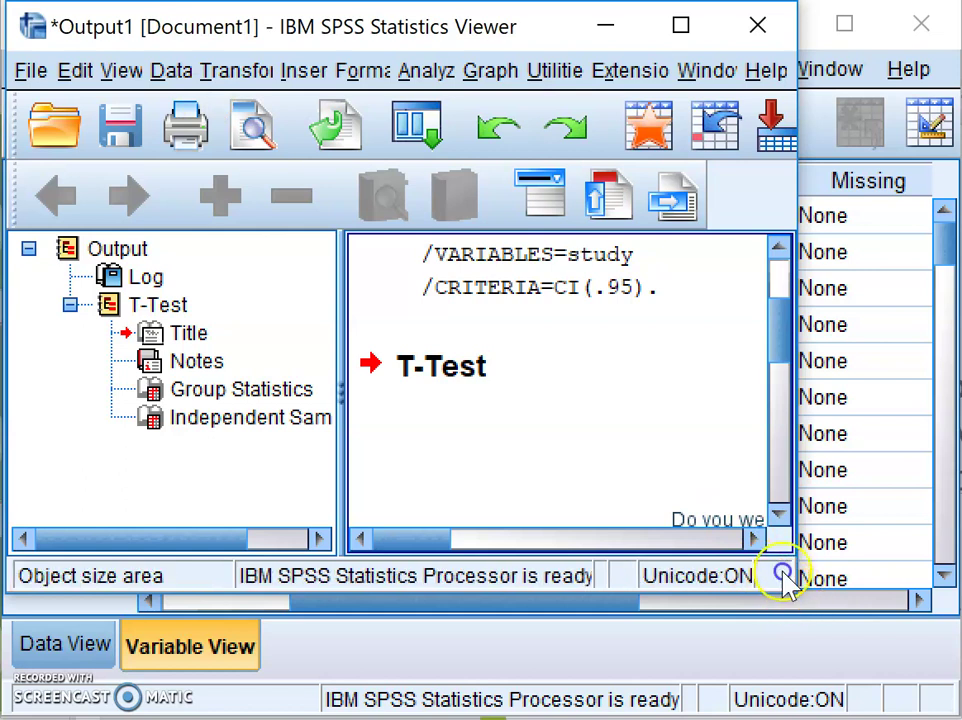
{"action": "left_click_drag", "start_coordinate": [792, 590], "coordinate": [895, 708]}
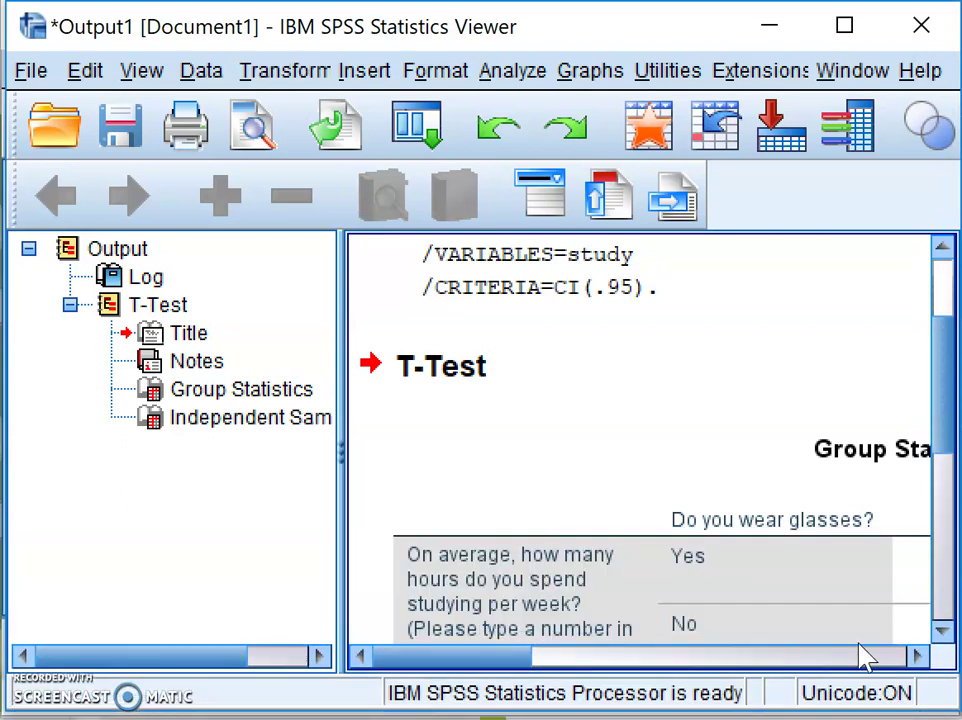
{"action": "scroll", "coordinate": [822, 582], "scroll_direction": "down", "scroll_amount": 3}
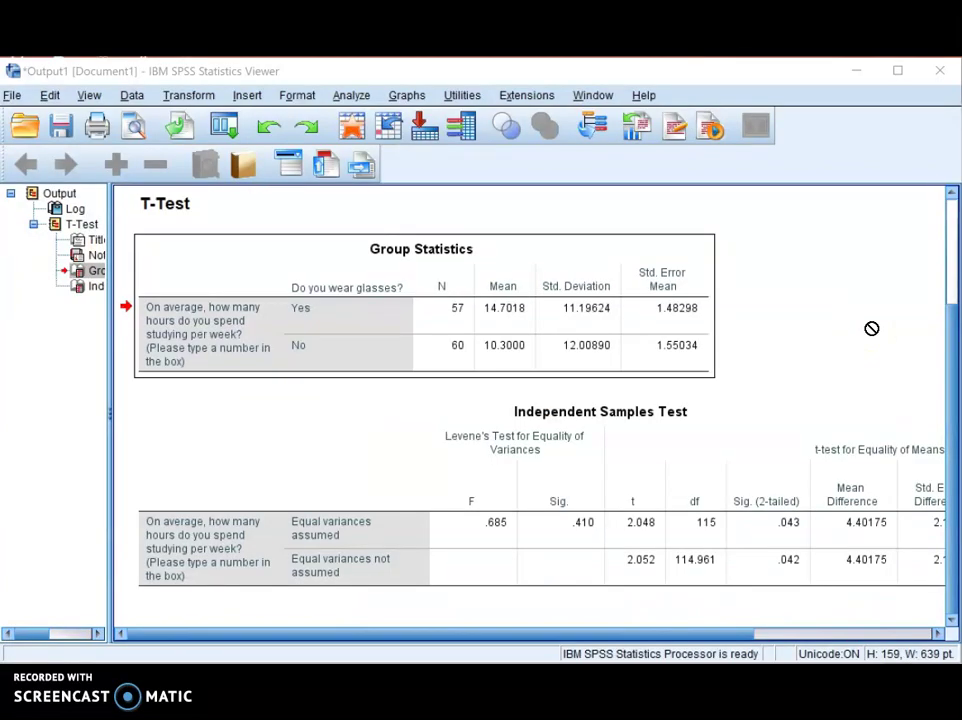
Step: Examine the Group Statistics table, comparing N and mean weekly study hours for the Yes and No glasses groups
{"action": "left_click", "coordinate": [855, 313]}
{"action": "left_click", "coordinate": [509, 314]}
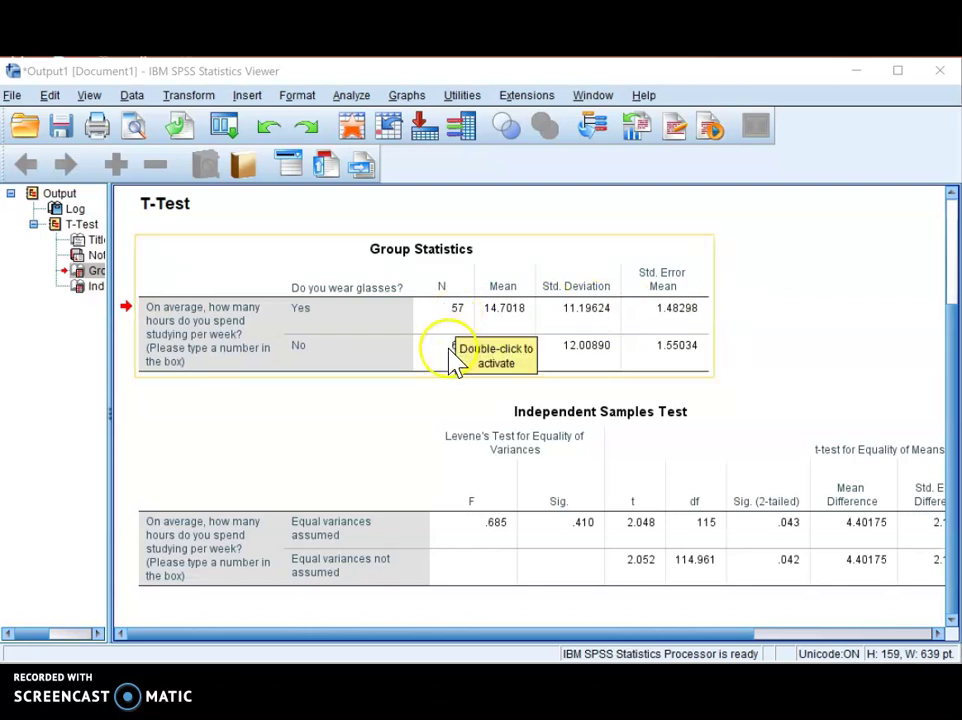
{"action": "left_click", "coordinate": [378, 318]}
{"action": "left_click", "coordinate": [318, 318]}
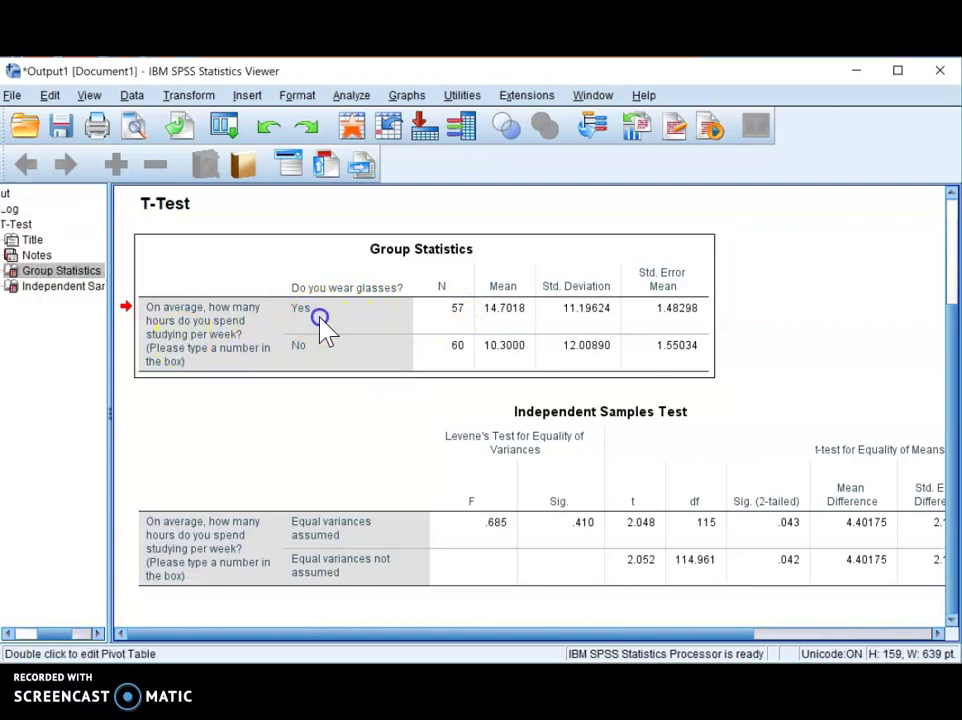
{"action": "left_click", "coordinate": [280, 302]}
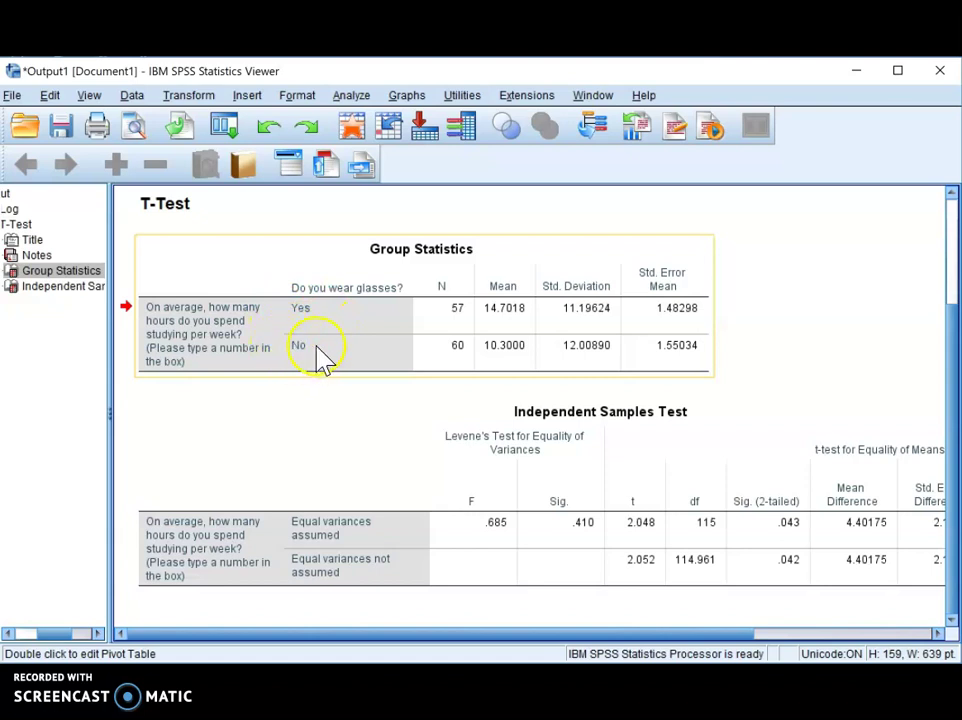
{"action": "left_click_drag", "start_coordinate": [290, 344], "coordinate": [462, 275]}
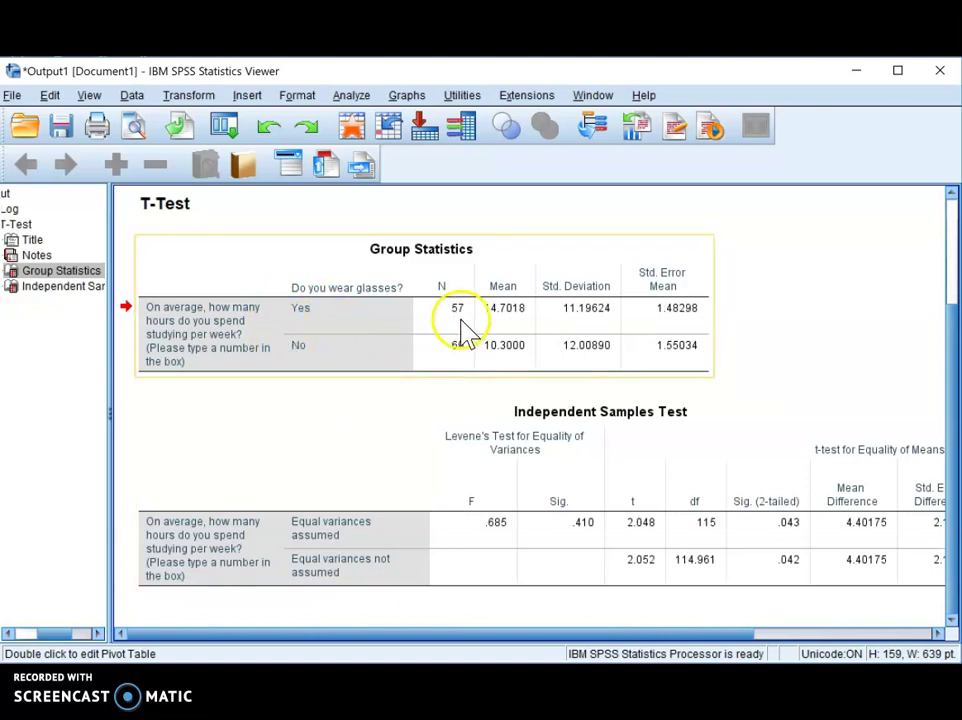
{"action": "left_click", "coordinate": [448, 364]}
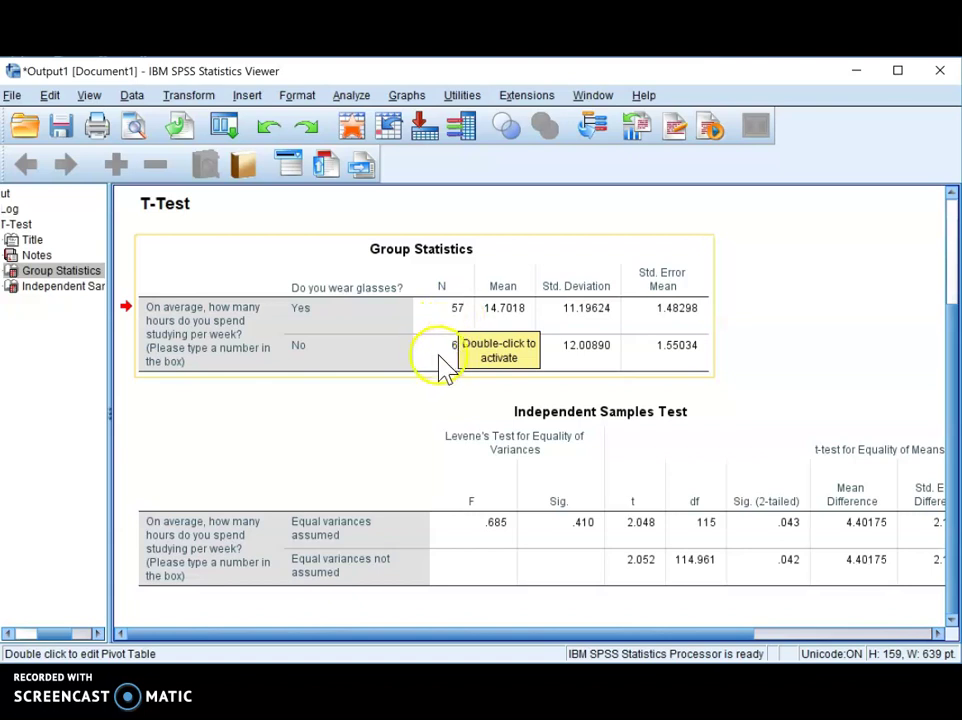
{"action": "left_click", "coordinate": [441, 355]}
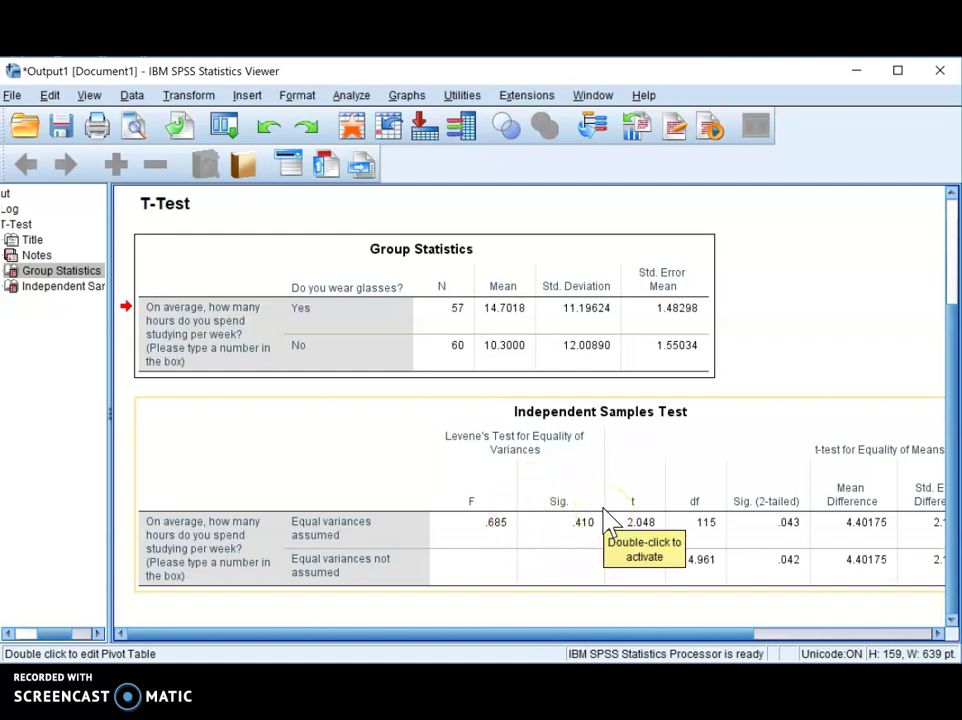
Step: Examine the Levene's test significance in the Independent Samples Test table to judge whether equal variances can be assumed
{"action": "left_click", "coordinate": [586, 553]}
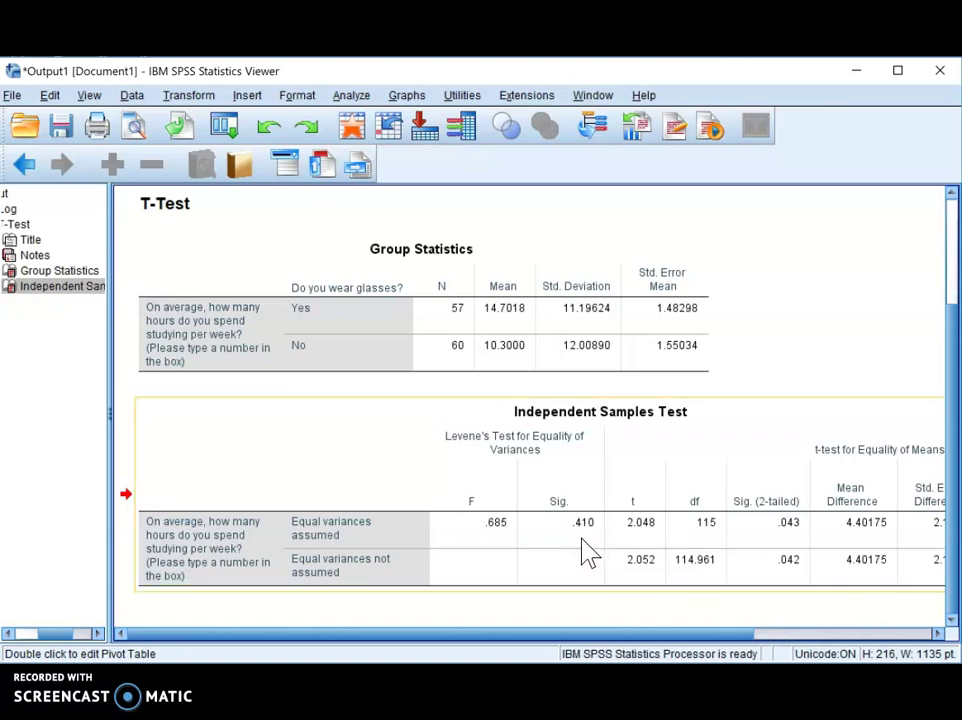
{"action": "left_click", "coordinate": [590, 549]}
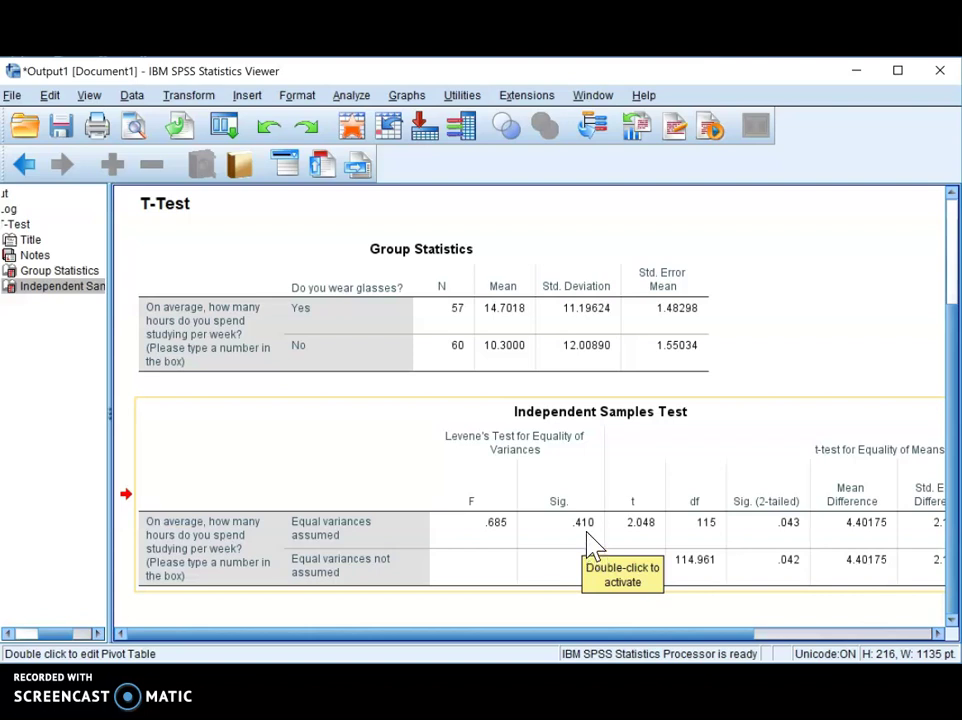
{"action": "left_click", "coordinate": [586, 543]}
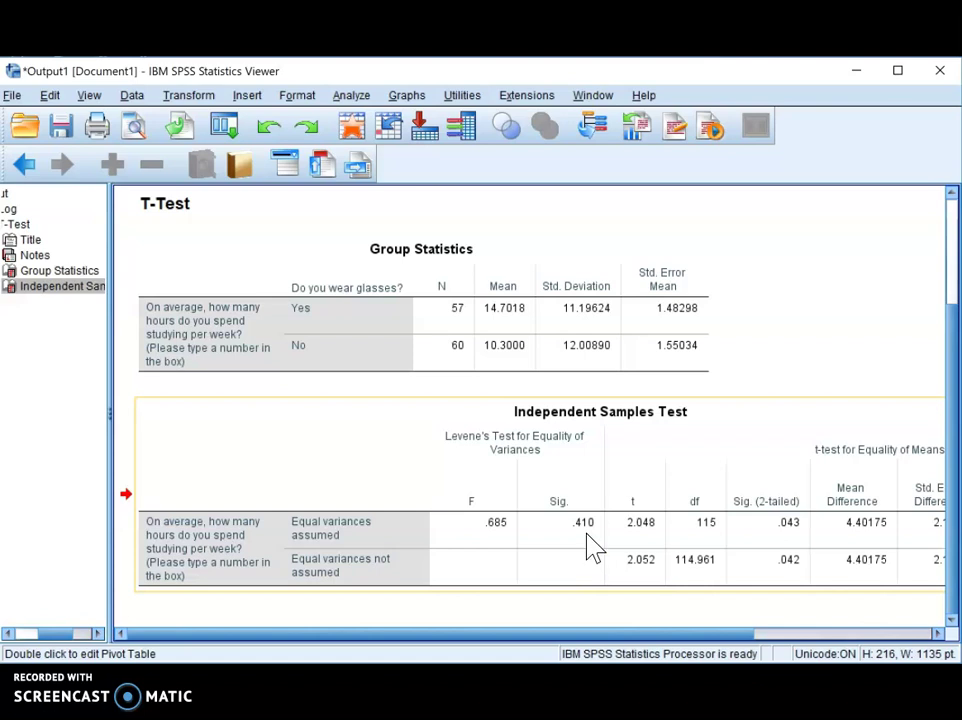
{"action": "left_click", "coordinate": [583, 545]}
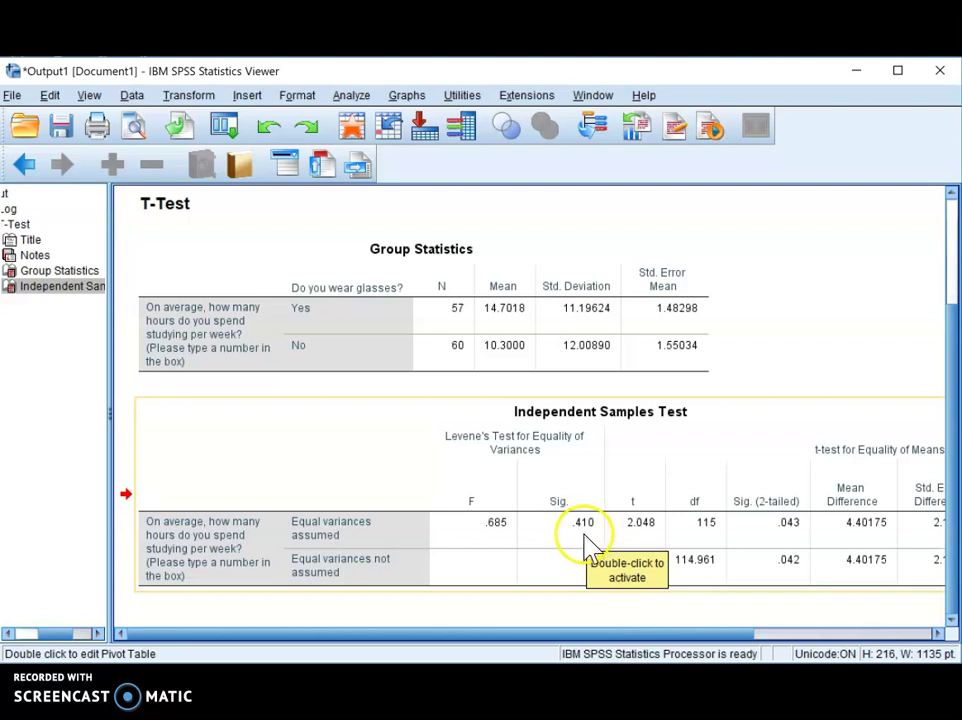
{"action": "double_click", "coordinate": [541, 563]}
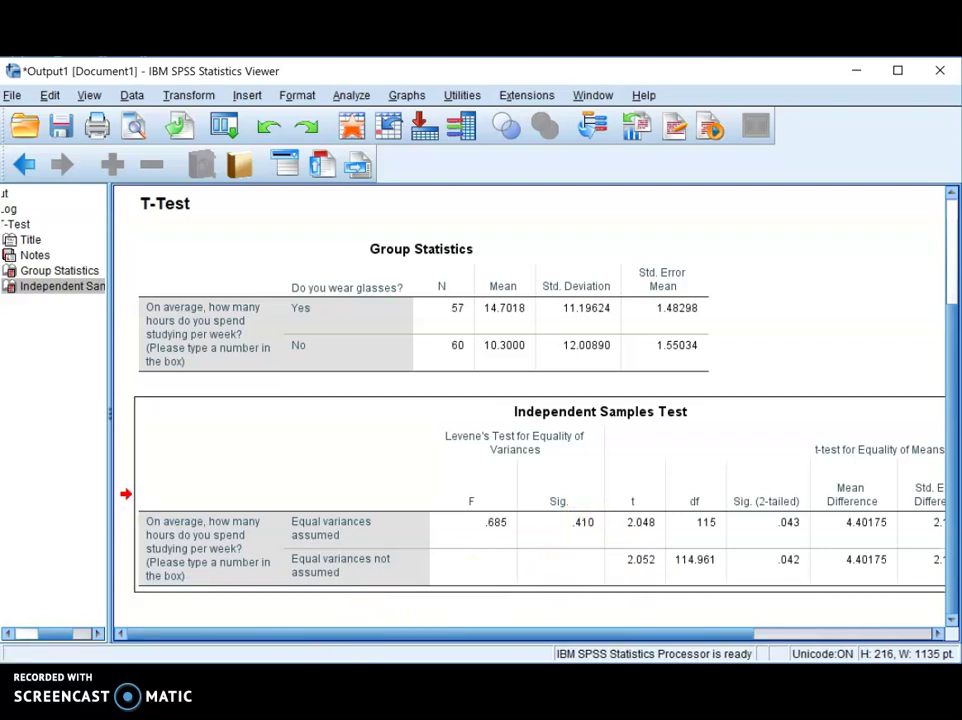